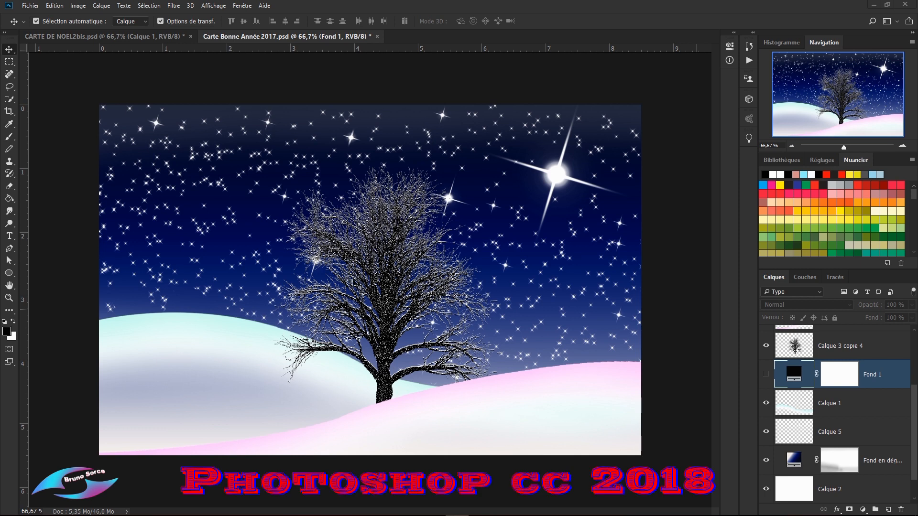
- Compare the tree layers by showing Calque 3 copie 5 and copie 6 without Calque 3 copie 4, and restore the original visibility
{"action": "scroll", "coordinate": [764, 420], "scroll_direction": "up", "scroll_amount": 3}
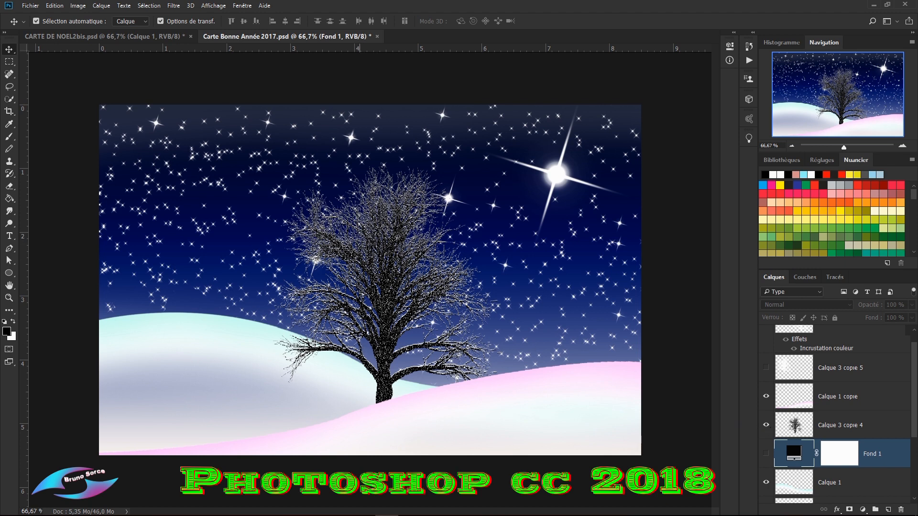
{"action": "left_click", "coordinate": [766, 425]}
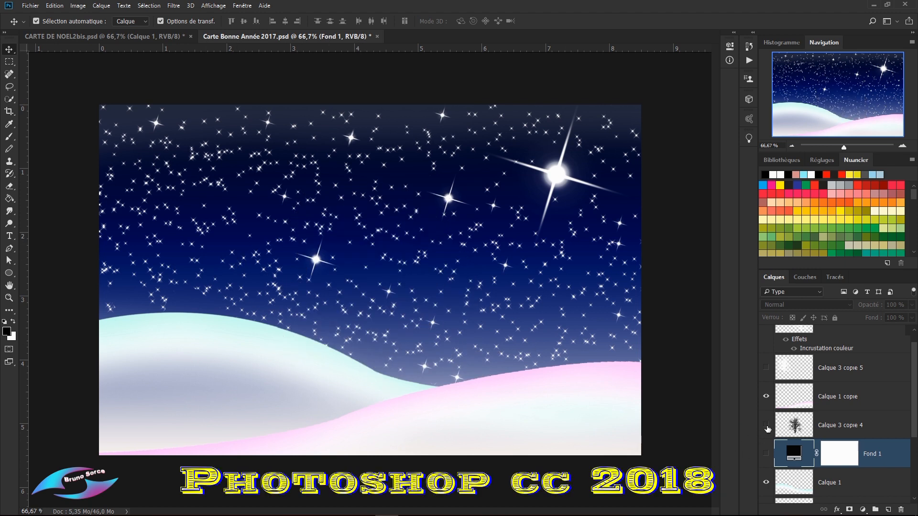
{"action": "left_click", "coordinate": [766, 368]}
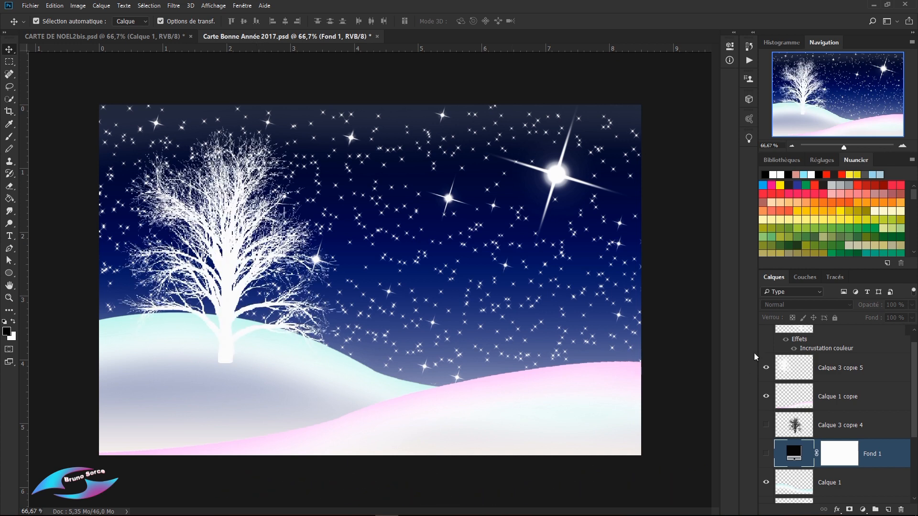
{"action": "scroll", "coordinate": [765, 349], "scroll_direction": "up", "scroll_amount": 1}
{"action": "left_click", "coordinate": [765, 340]}
{"action": "key", "text": "z"}
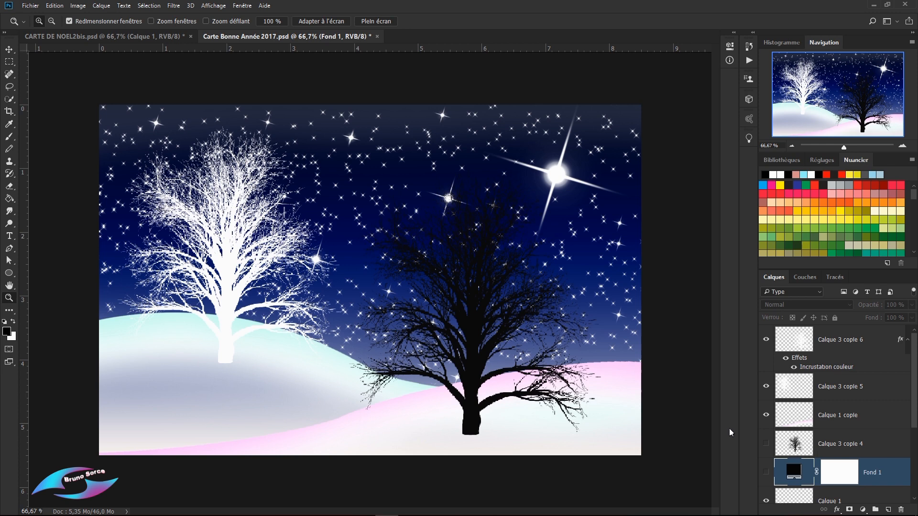
{"action": "left_click", "coordinate": [765, 444]}
{"action": "left_click_drag", "start_coordinate": [765, 387], "coordinate": [765, 340]}
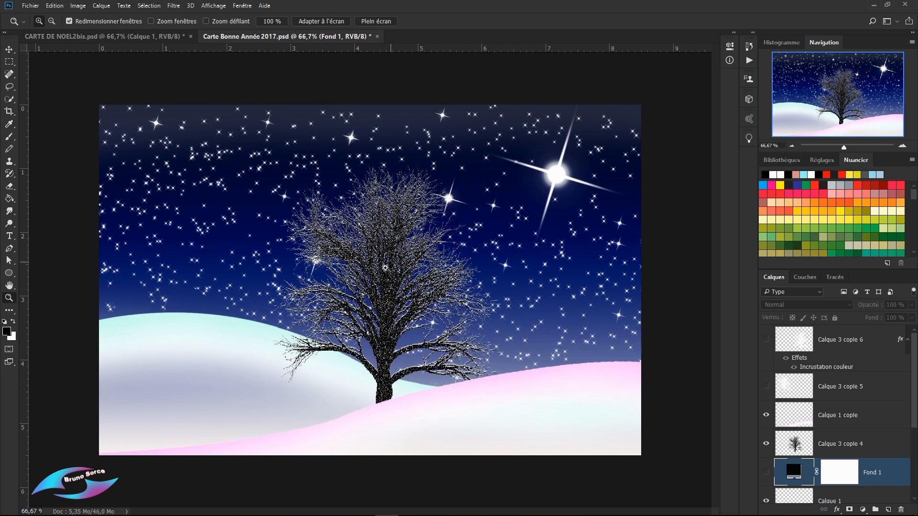
- Hide the star layer Calque 5
{"action": "scroll", "coordinate": [812, 430], "scroll_direction": "down", "scroll_amount": 3}
{"action": "left_click", "coordinate": [765, 461]}
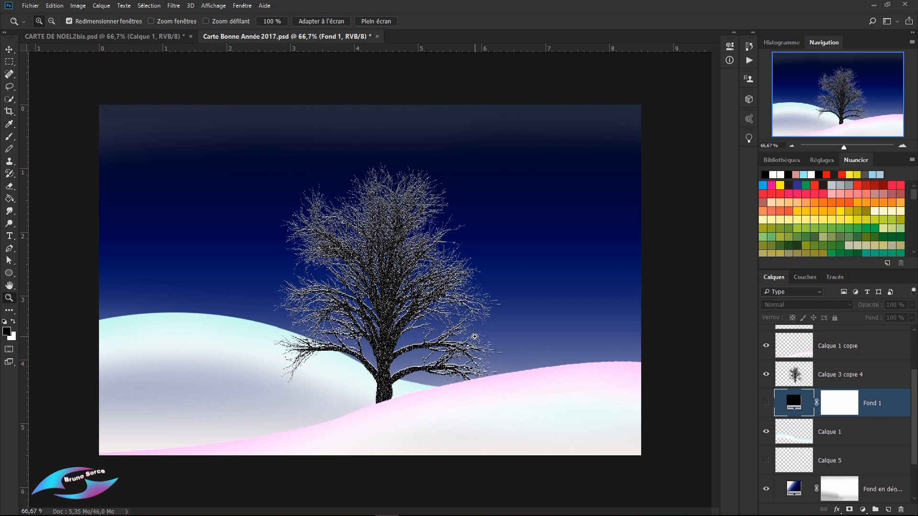
- Show the Fond 1 fill layer and try green 28e31e and cyan 1ecae3 as the colour behind the snowy tree
{"action": "left_click", "coordinate": [766, 404]}
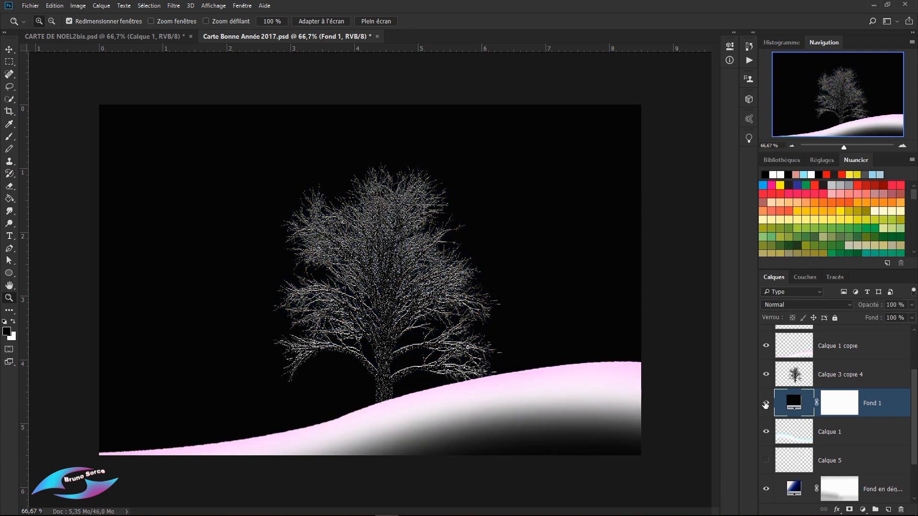
{"action": "double_click", "coordinate": [780, 407]}
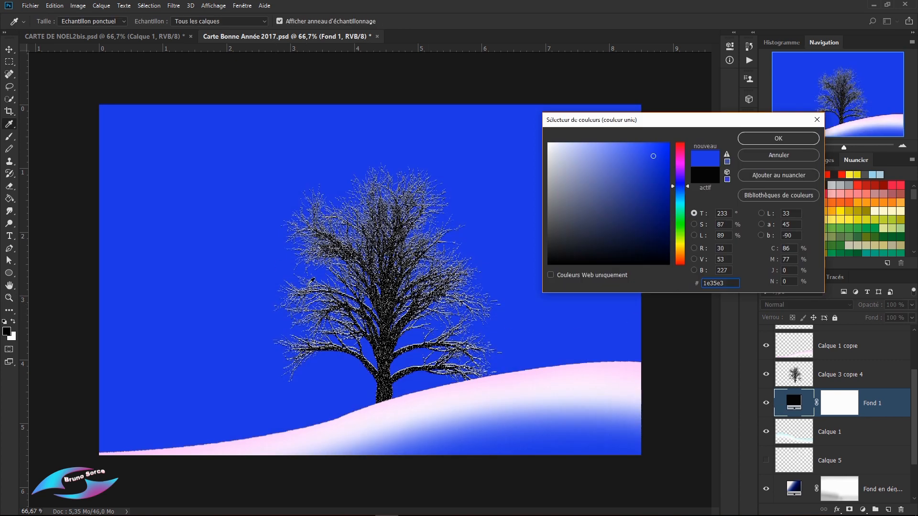
{"action": "left_click_drag", "start_coordinate": [688, 125], "coordinate": [795, 120]}
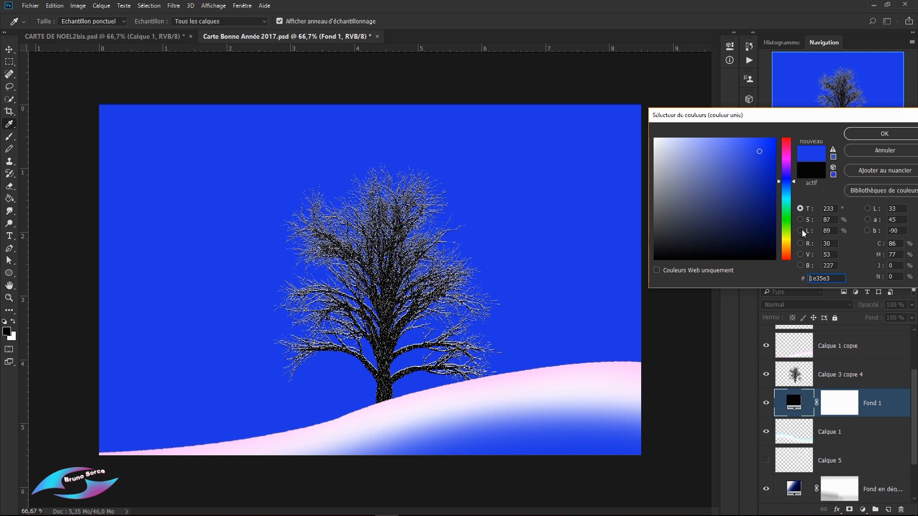
{"action": "left_click", "coordinate": [784, 222]}
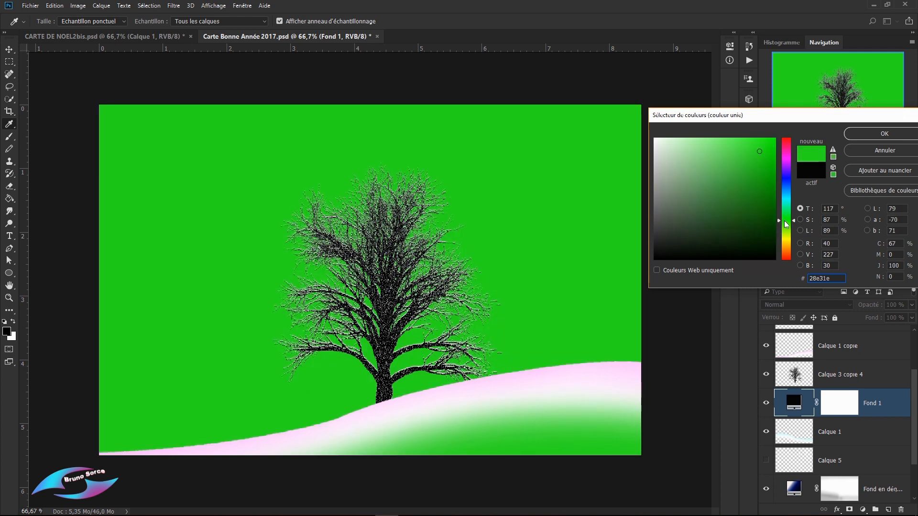
{"action": "left_click", "coordinate": [789, 200]}
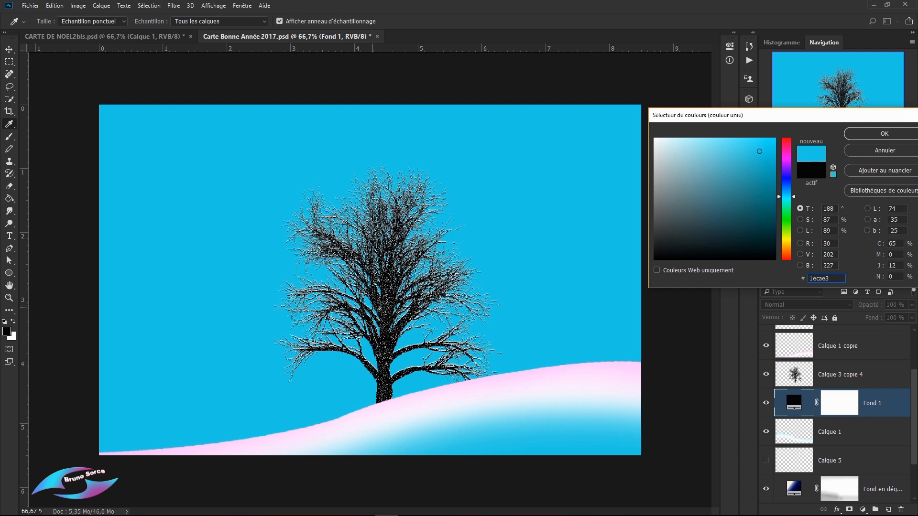
{"action": "left_click", "coordinate": [874, 151]}
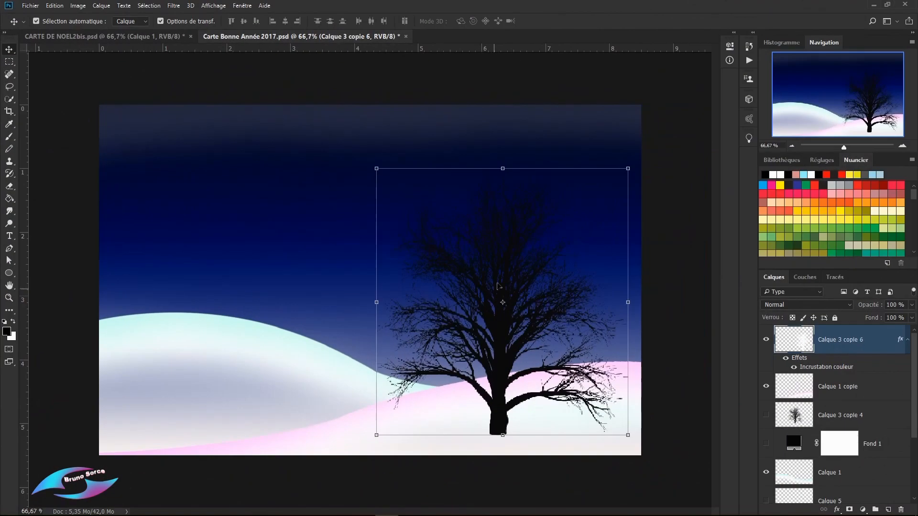
- Scale down the black tree on Calque 3 copie 6 and place its trunk where the two snowy hills meet
{"action": "left_click_drag", "start_coordinate": [516, 274], "coordinate": [396, 261]}
{"action": "left_click_drag", "start_coordinate": [518, 158], "coordinate": [463, 215]}
{"action": "left_click_drag", "start_coordinate": [369, 289], "coordinate": [397, 260]}
{"action": "left_click", "coordinate": [518, 21]}
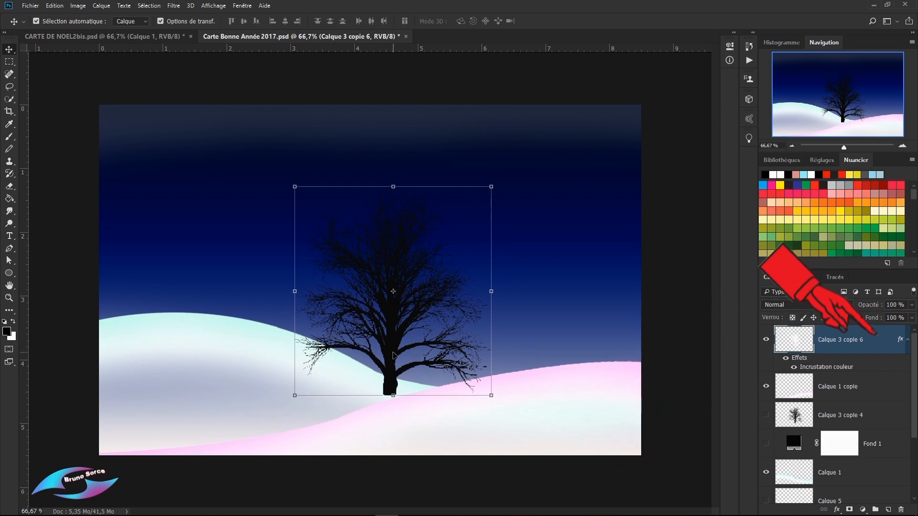
- Try red f21212 in the colour overlay of Calque 3 copie 6, and set the overlay to near-black 030101
{"action": "double_click", "coordinate": [892, 341]}
{"action": "left_click_drag", "start_coordinate": [395, 88], "coordinate": [619, 85]}
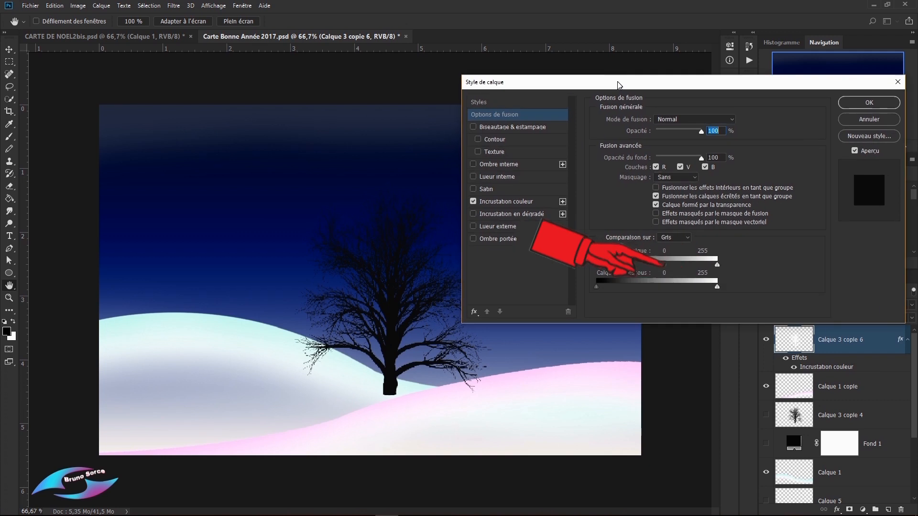
{"action": "left_click", "coordinate": [504, 201]}
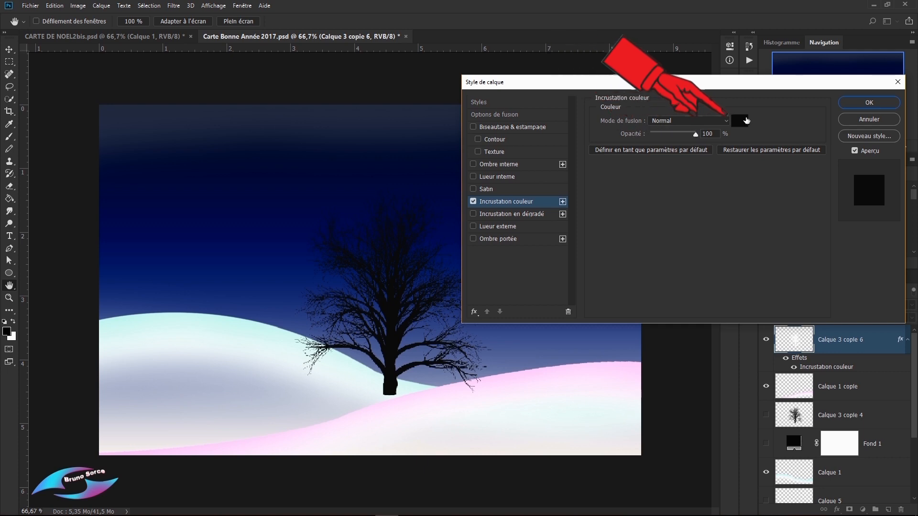
{"action": "left_click", "coordinate": [739, 120]}
{"action": "left_click", "coordinate": [435, 138]}
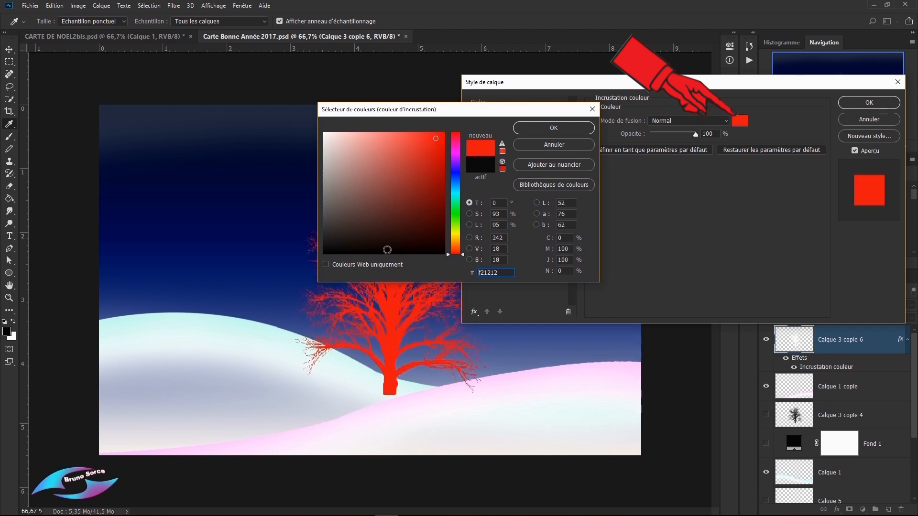
{"action": "left_click", "coordinate": [385, 253]}
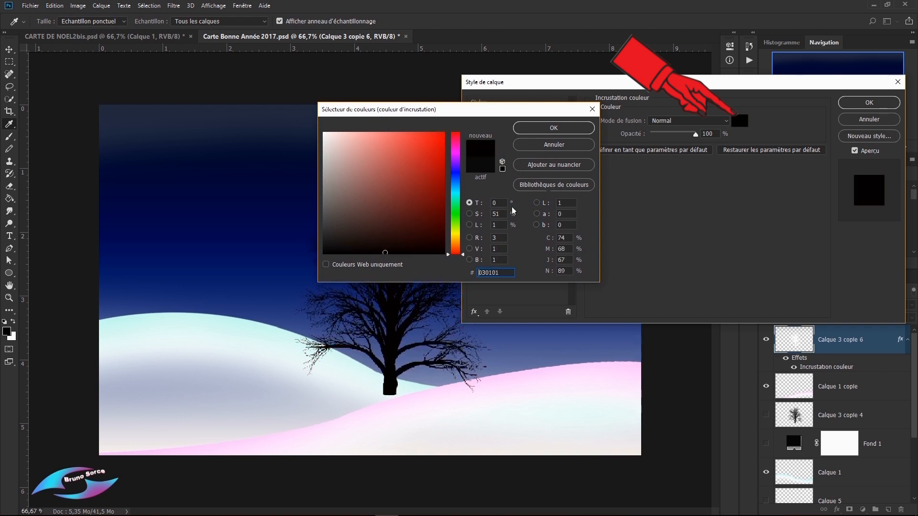
{"action": "left_click", "coordinate": [554, 128]}
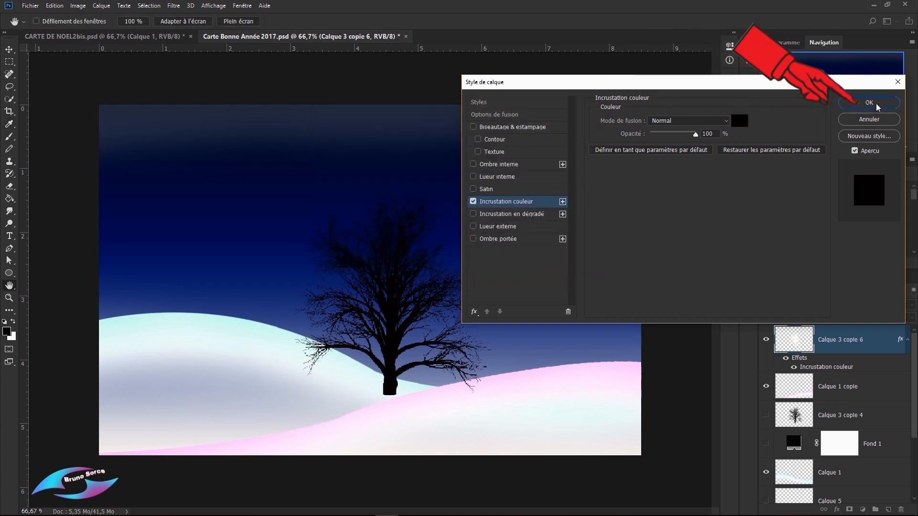
{"action": "left_click", "coordinate": [869, 103]}
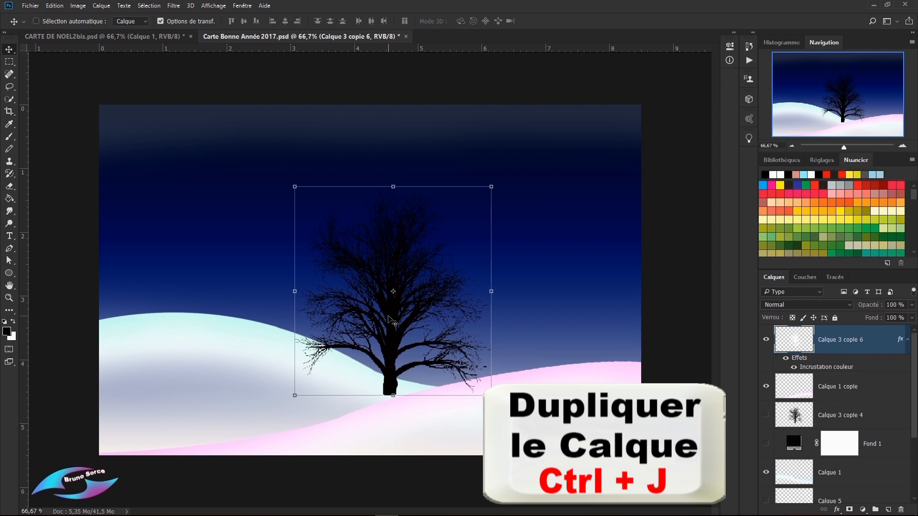
- Duplicate the Calque 3 copie 6 tree layer and set the lower tree's colour overlay to off-white faf5f5
{"action": "key", "text": "ctrl+j"}
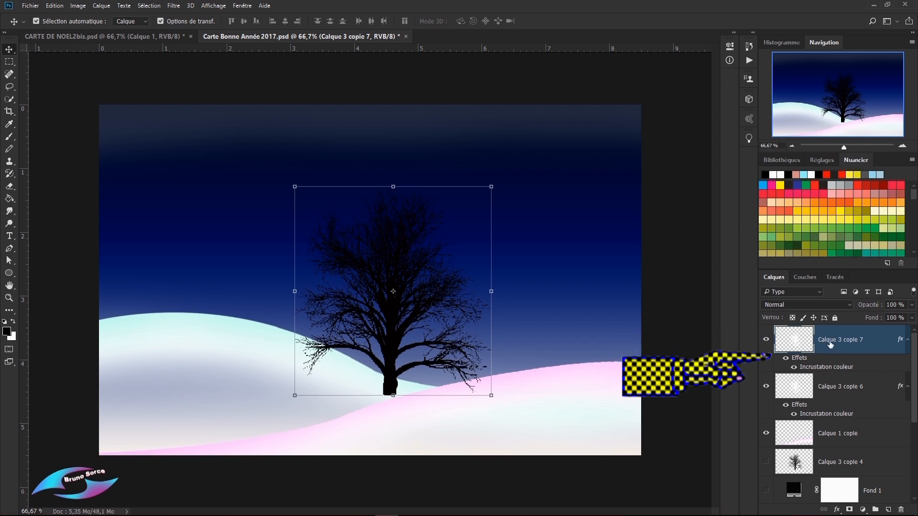
{"action": "double_click", "coordinate": [804, 389]}
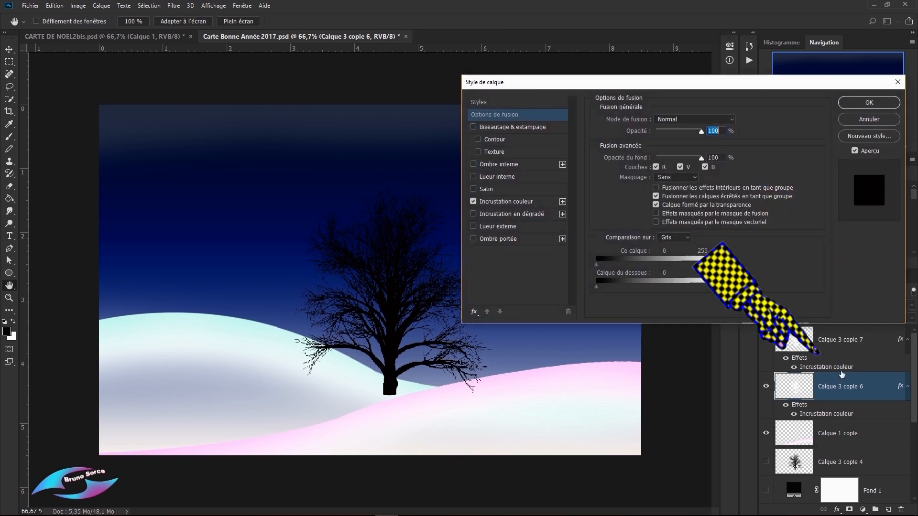
{"action": "left_click", "coordinate": [497, 201]}
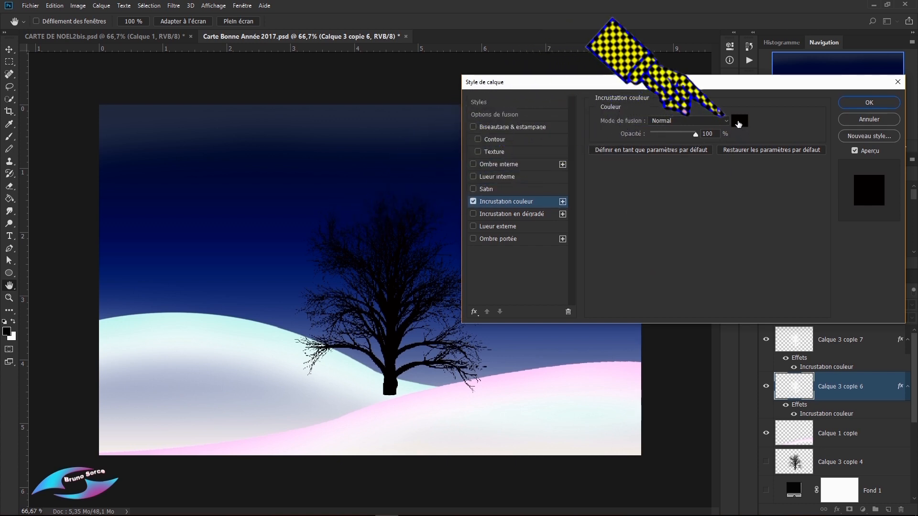
{"action": "left_click", "coordinate": [740, 122]}
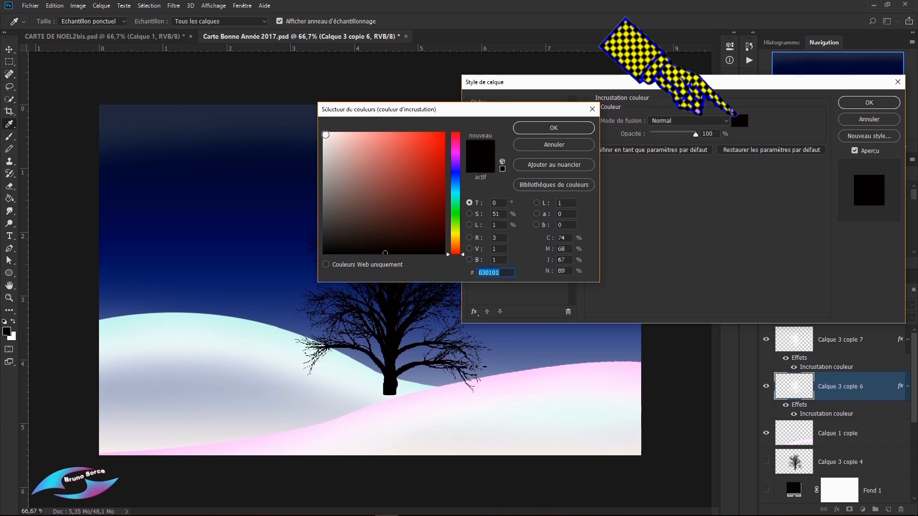
{"action": "left_click", "coordinate": [325, 135]}
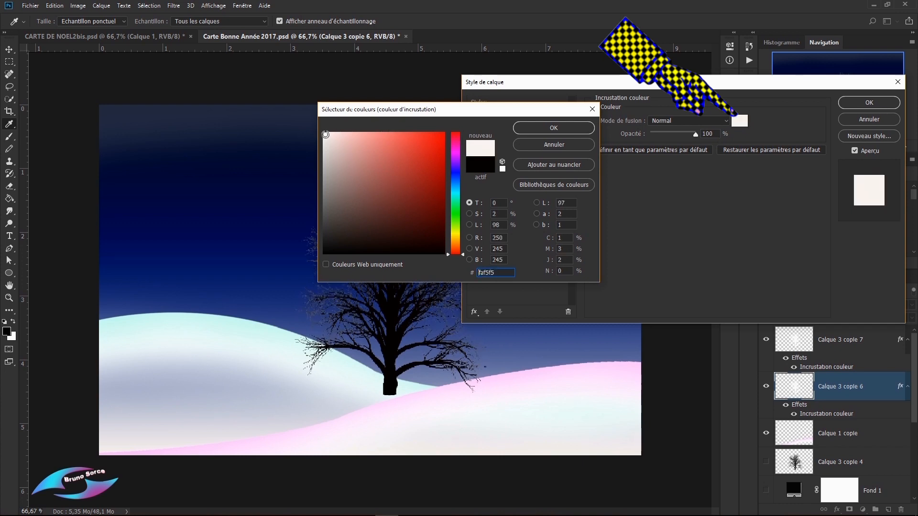
{"action": "left_click", "coordinate": [565, 129]}
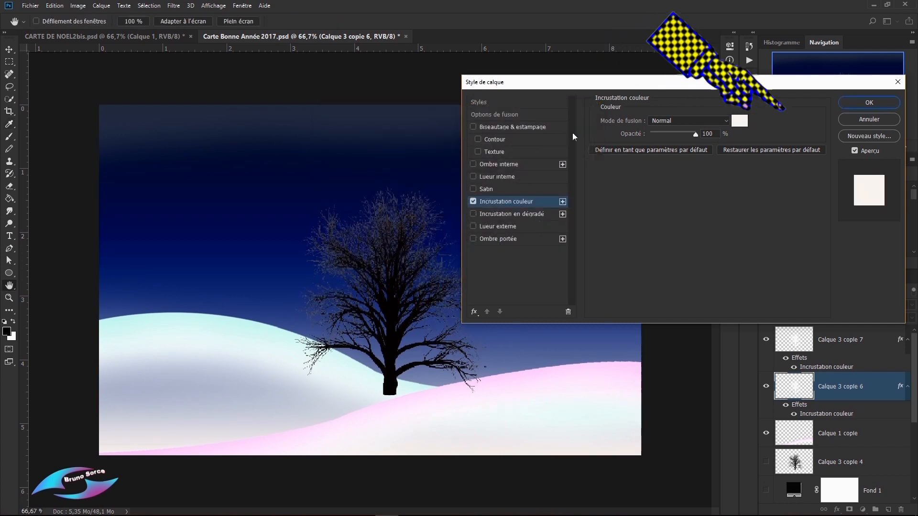
{"action": "left_click", "coordinate": [862, 104]}
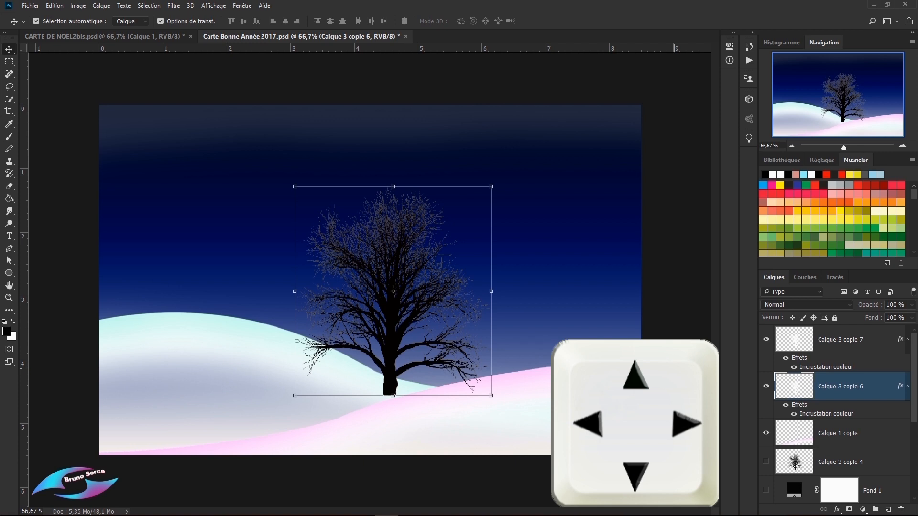
- Nudge the off-white tree slightly up and to the left so it peeks out behind the black tree as snow
{"action": "key", "text": "Up"}
{"action": "key", "text": "Up"}
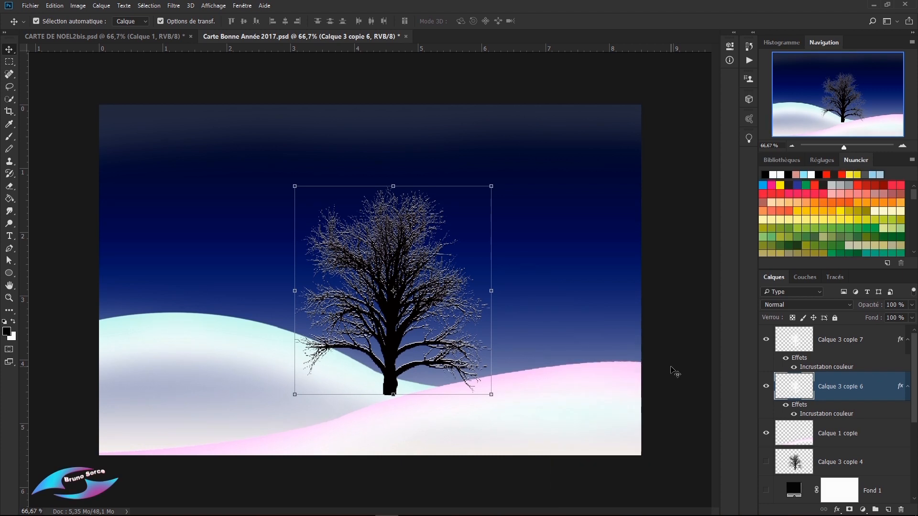
{"action": "key", "text": "Right"}
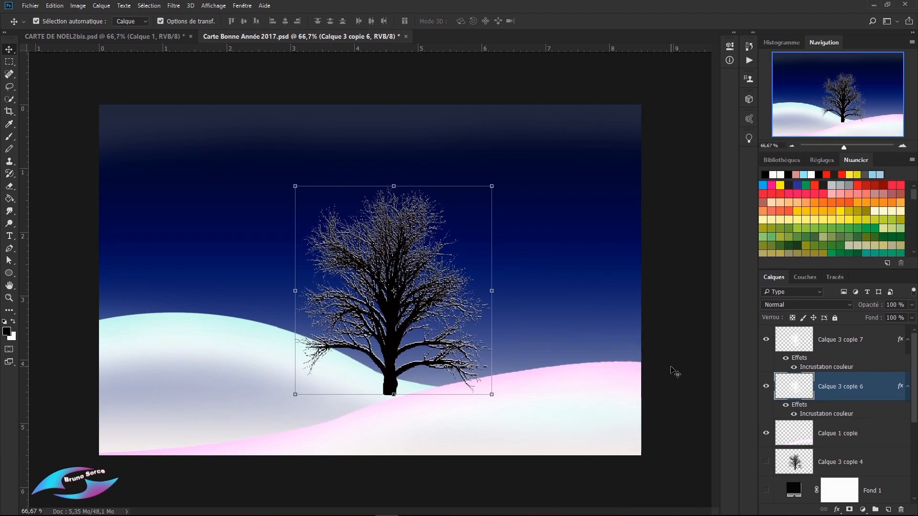
{"action": "key", "text": "Left"}
{"action": "key", "text": "Left"}
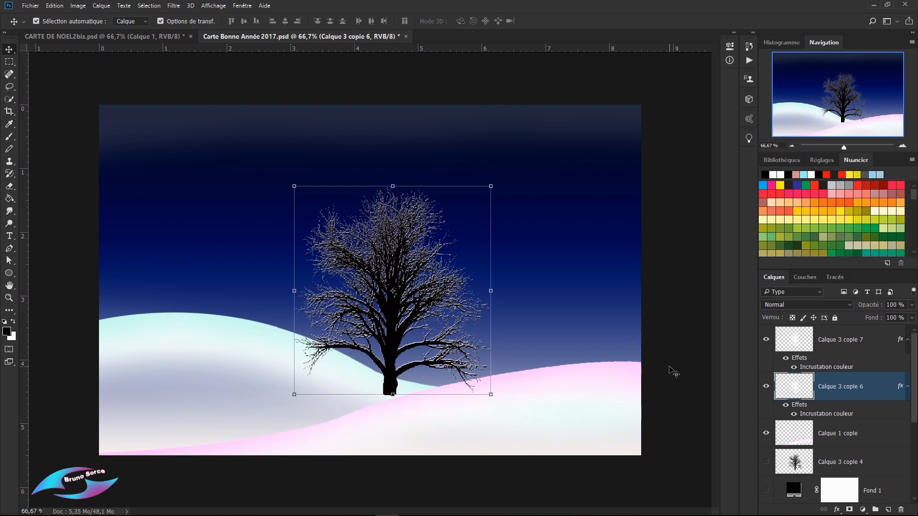
{"action": "key", "text": "Left"}
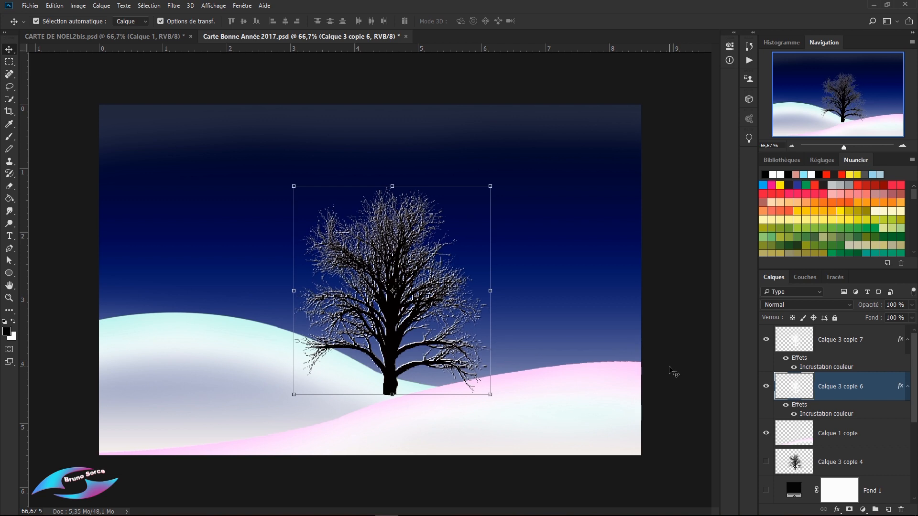
{"action": "key", "text": "Right"}
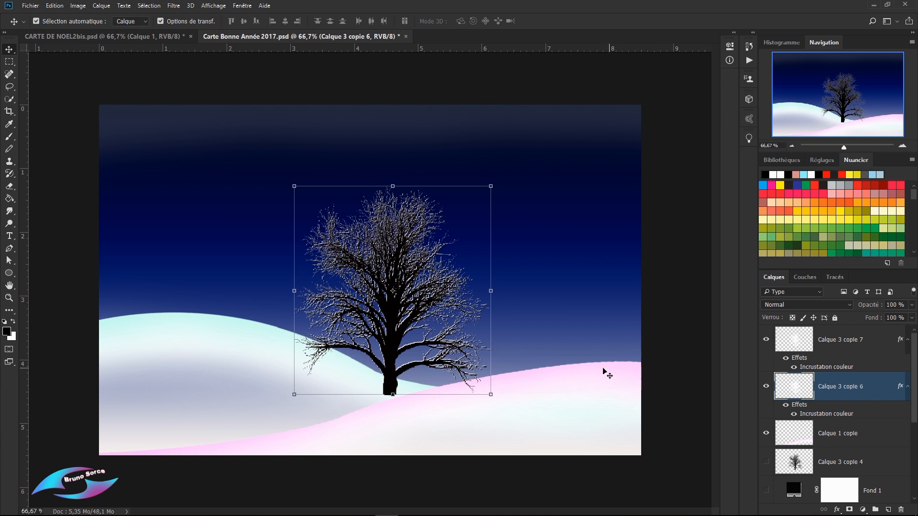
- Select the black tree layer Calque 3 copie 7 and toggle its visibility to check the white tree beneath it
{"action": "left_click", "coordinate": [391, 330]}
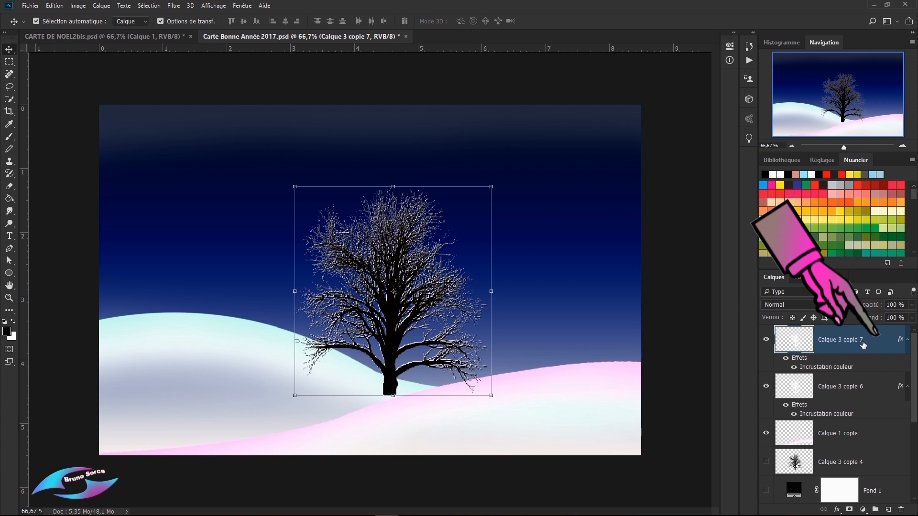
{"action": "left_click", "coordinate": [767, 342]}
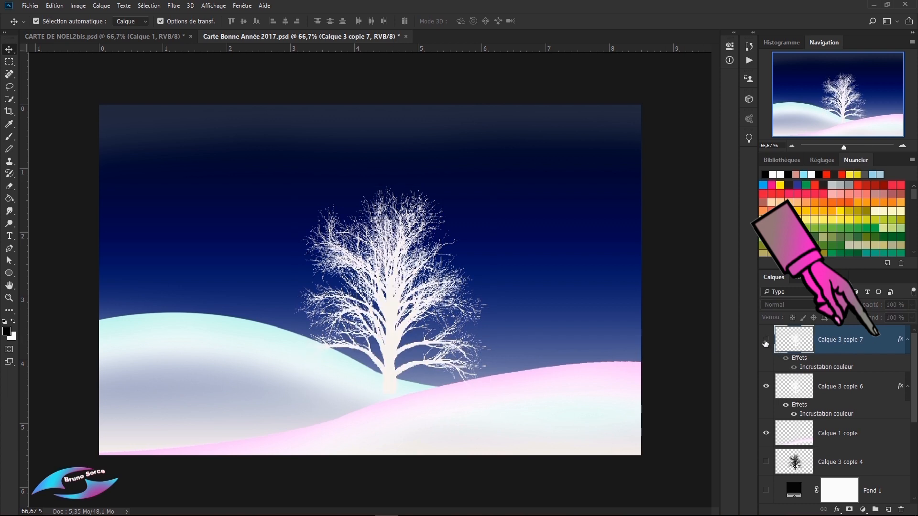
{"action": "left_click", "coordinate": [766, 343]}
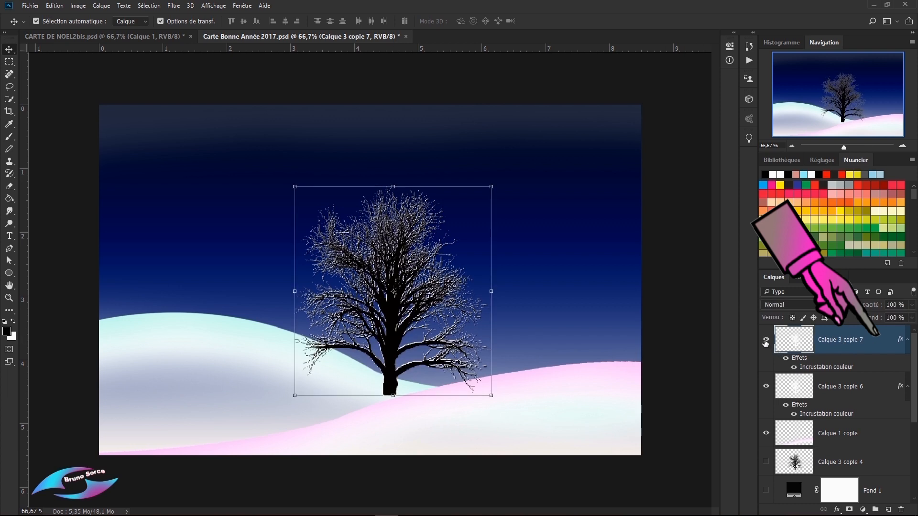
- Set the underlying-layer black point to 224 in the blending options of the Calque 3 copie 7 tree layer
{"action": "double_click", "coordinate": [882, 347]}
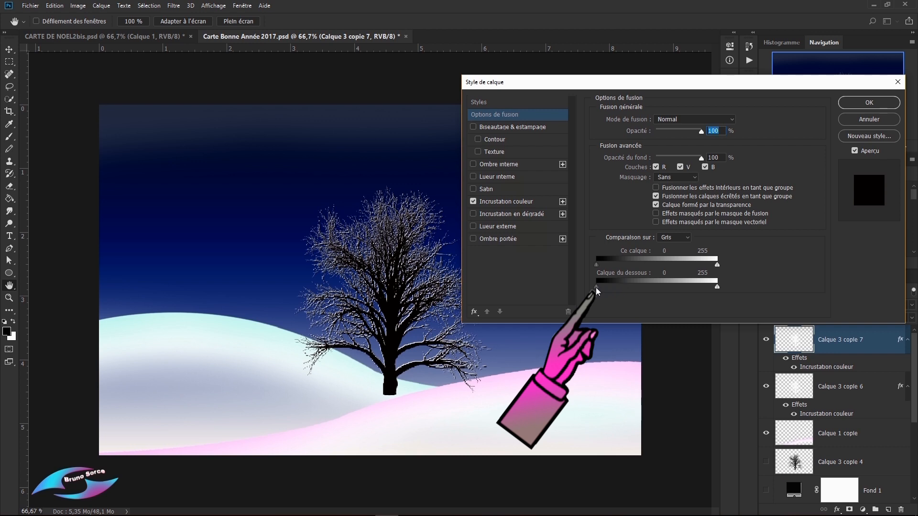
{"action": "left_click_drag", "start_coordinate": [596, 287], "coordinate": [707, 291]}
{"action": "mouse_move", "coordinate": [687, 290]}
{"action": "left_mouse_down"}
{"action": "mouse_move", "coordinate": [647, 287]}
{"action": "mouse_move", "coordinate": [704, 291]}
{"action": "left_mouse_up"}
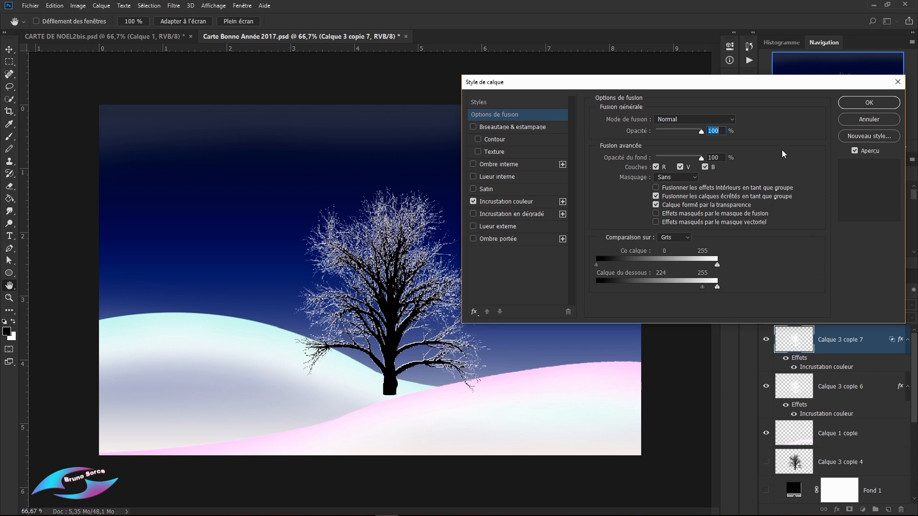
{"action": "left_click", "coordinate": [870, 103]}
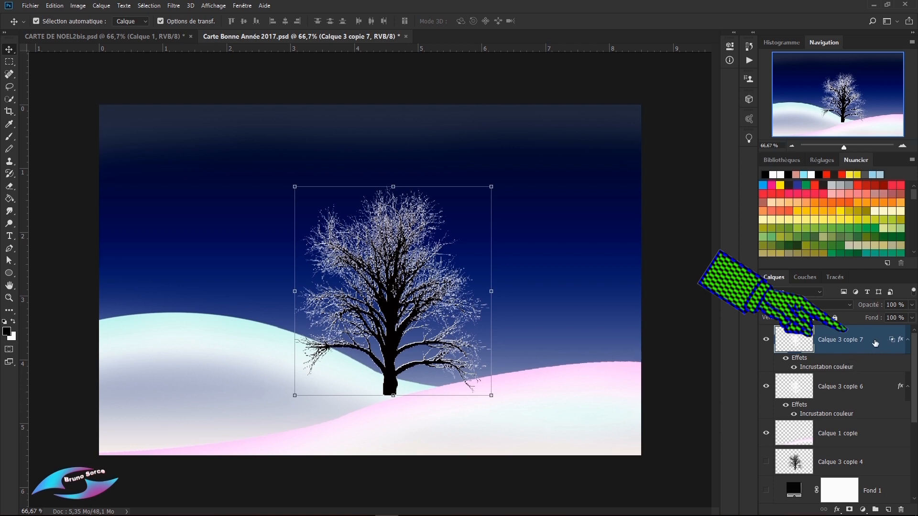
- Convert the Calque 3 copie 7 tree layer to a smart object
{"action": "left_click", "coordinate": [913, 281]}
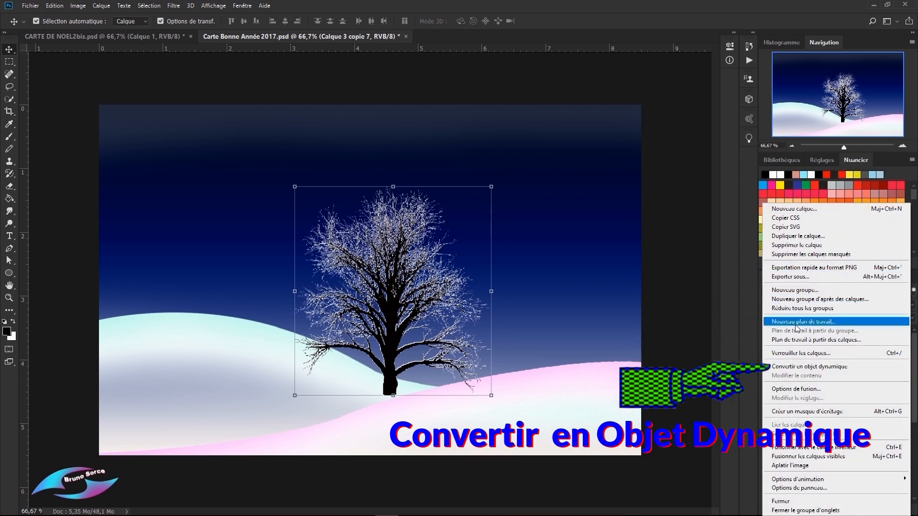
{"action": "left_click", "coordinate": [797, 367]}
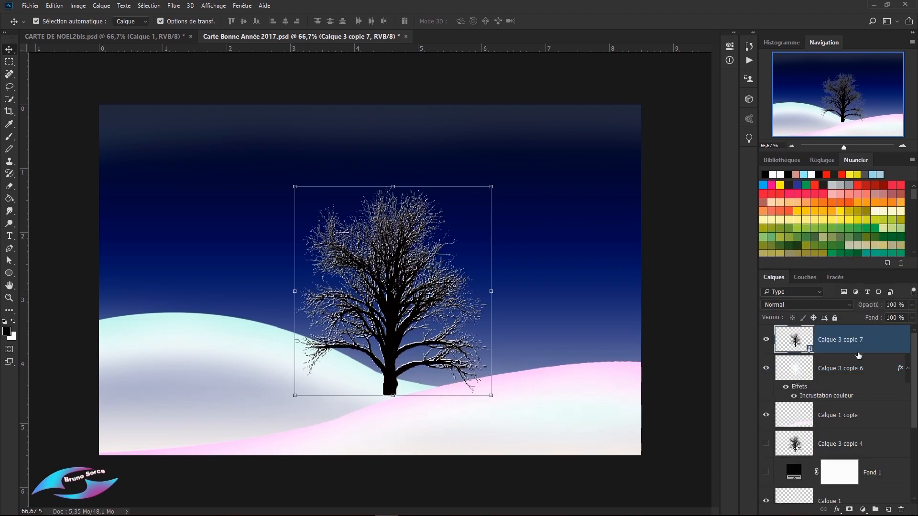
{"action": "right_click", "coordinate": [874, 340]}
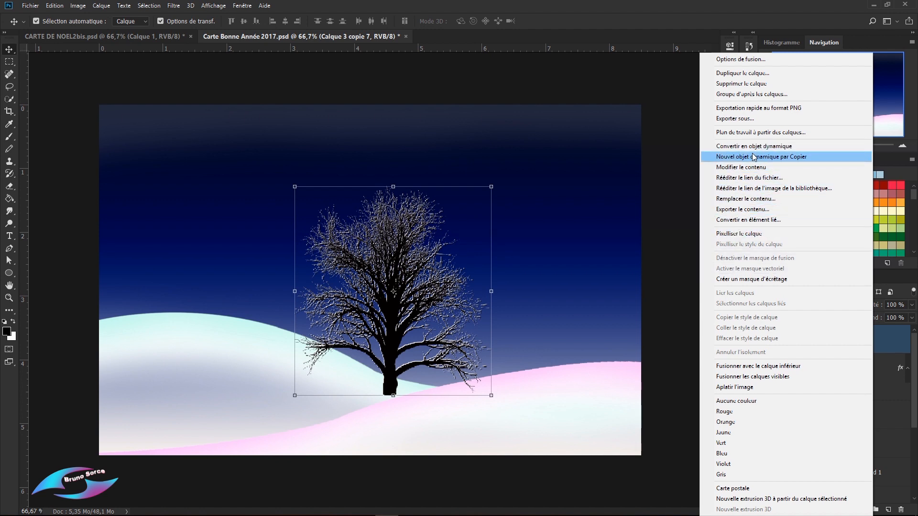
{"action": "left_click", "coordinate": [646, 168]}
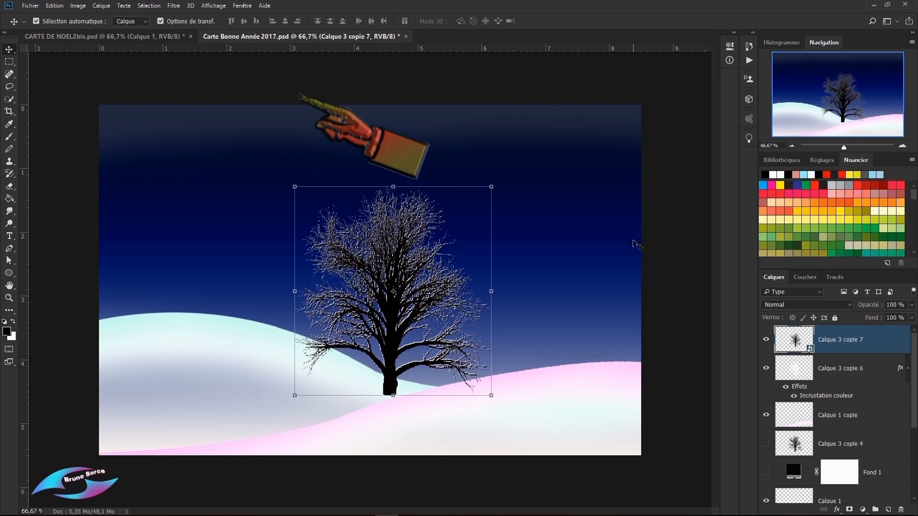
- Give the smart object tree the filter gallery's Plume calligraphique effect with Longueur 2 and Clair/Foncé 89
{"action": "left_click", "coordinate": [174, 5]}
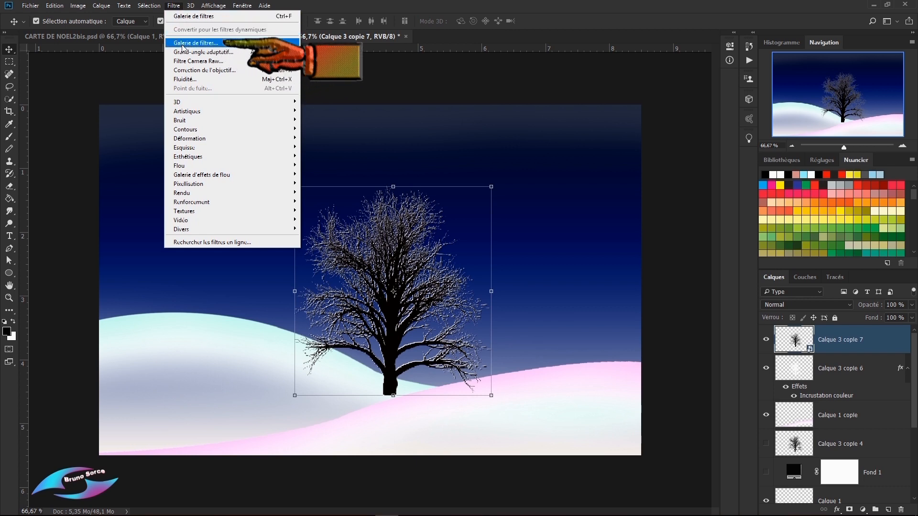
{"action": "left_click", "coordinate": [182, 43]}
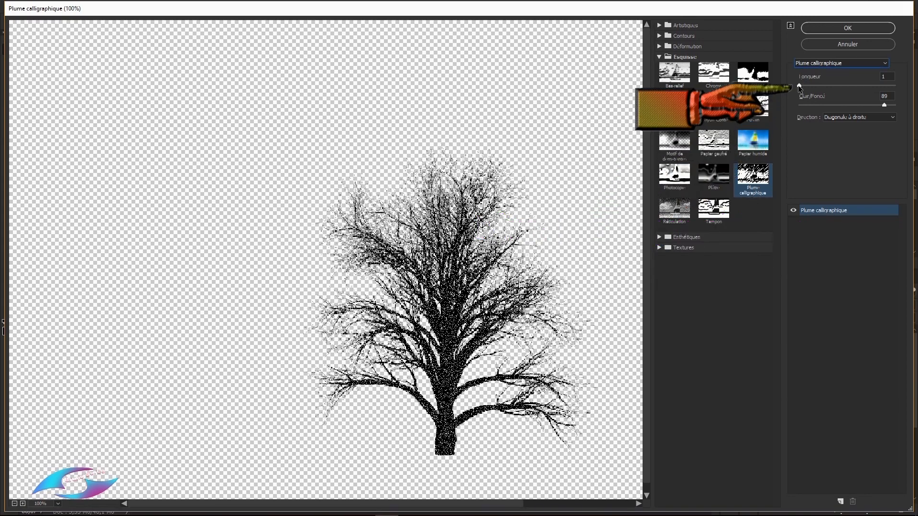
{"action": "mouse_move", "coordinate": [799, 86]}
{"action": "left_mouse_down"}
{"action": "mouse_move", "coordinate": [889, 101]}
{"action": "mouse_move", "coordinate": [805, 101]}
{"action": "left_mouse_up"}
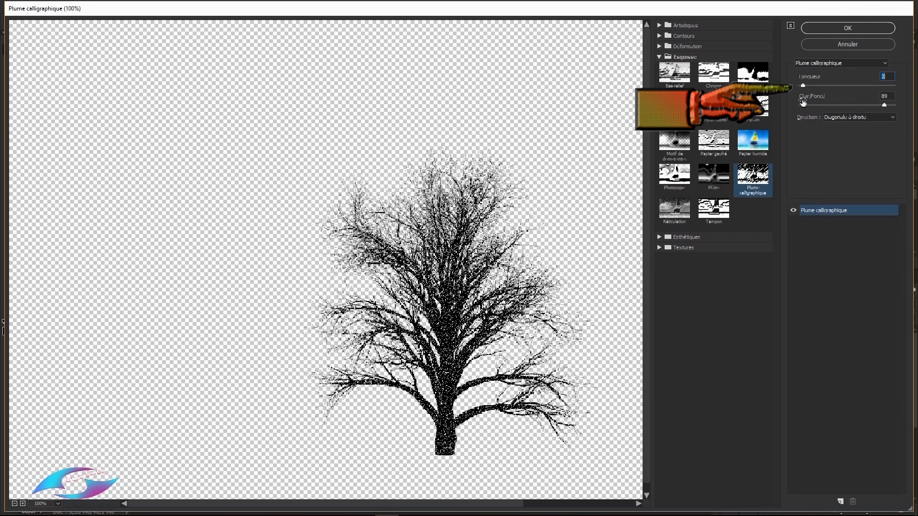
{"action": "left_click_drag", "start_coordinate": [883, 105], "coordinate": [888, 134]}
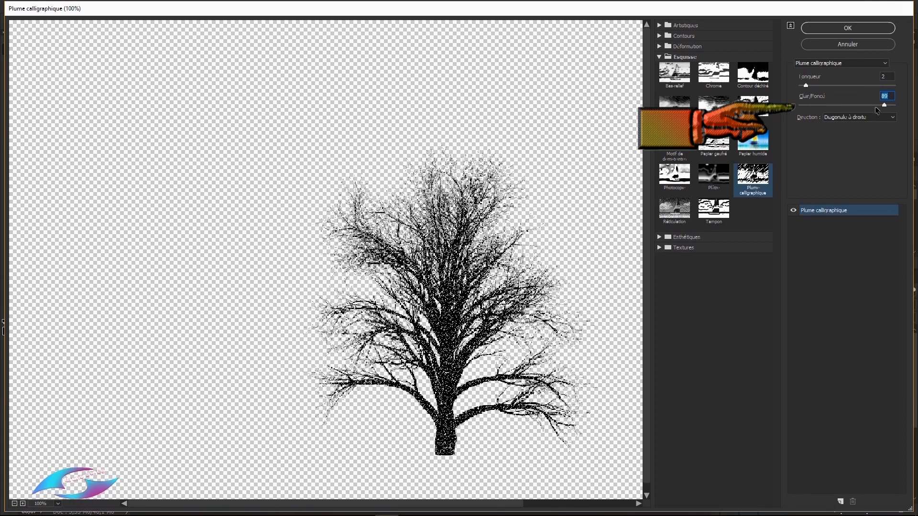
- Try the Horizontale, Diagonale à gauche and Verticale stroke directions, settle on Horizontale and apply the Plume calligraphique filter
{"action": "left_click", "coordinate": [851, 119]}
{"action": "left_click", "coordinate": [845, 134]}
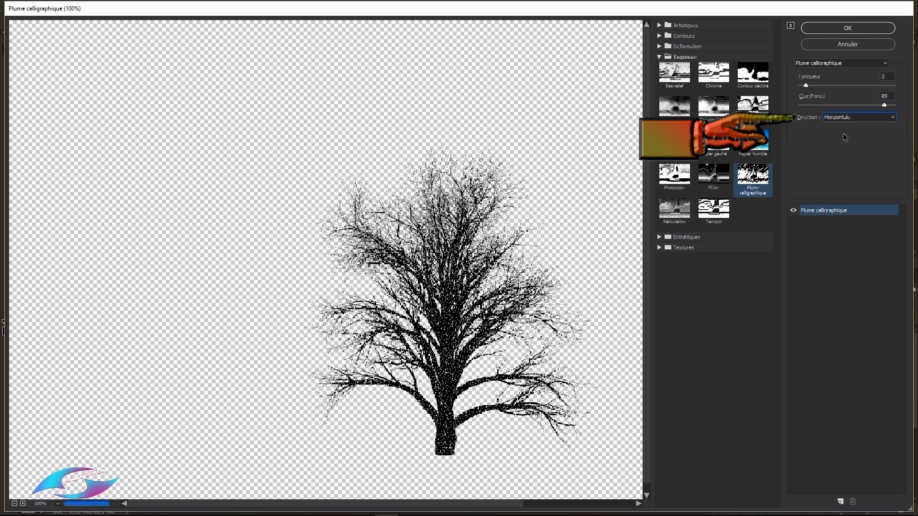
{"action": "left_click", "coordinate": [853, 121]}
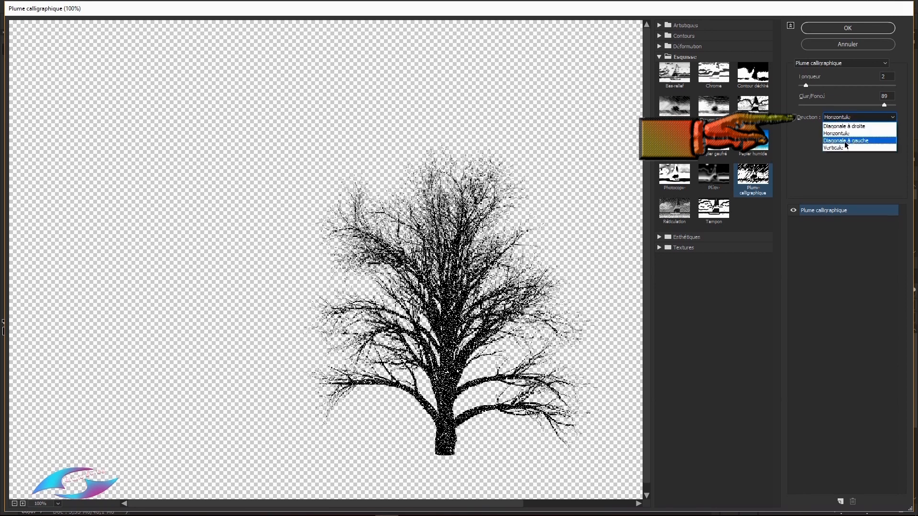
{"action": "left_click", "coordinate": [844, 141]}
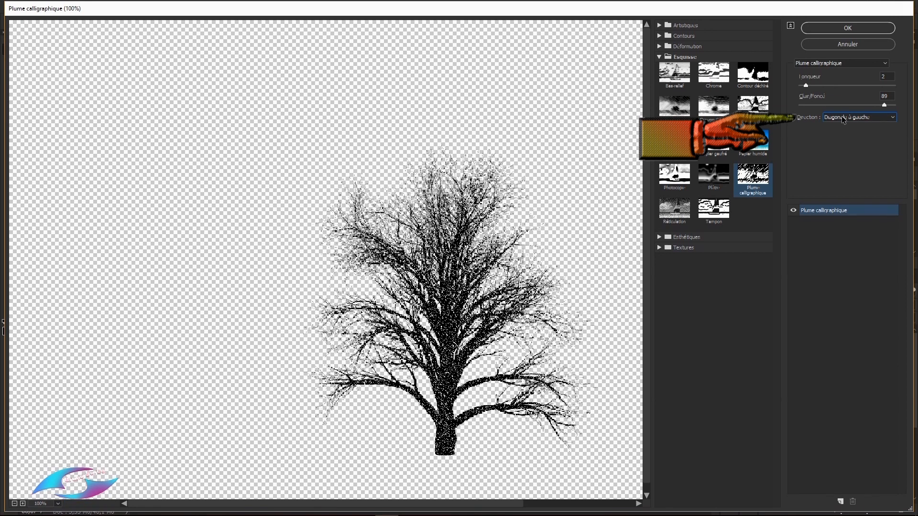
{"action": "left_click", "coordinate": [844, 118]}
{"action": "left_click", "coordinate": [836, 147]}
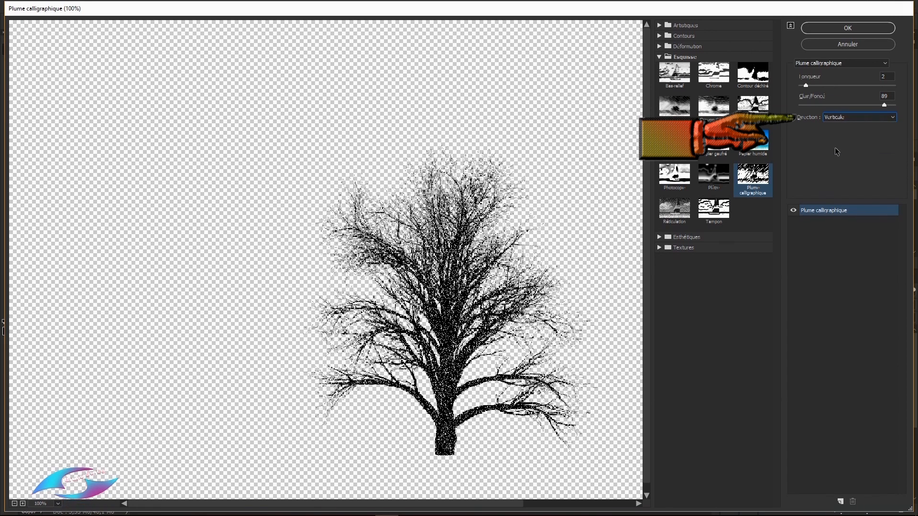
{"action": "left_click", "coordinate": [870, 118]}
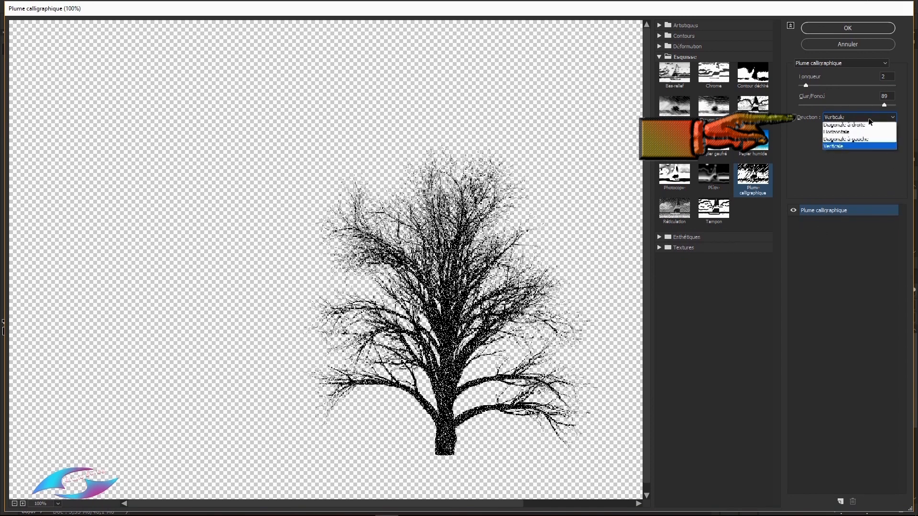
{"action": "left_click", "coordinate": [838, 134]}
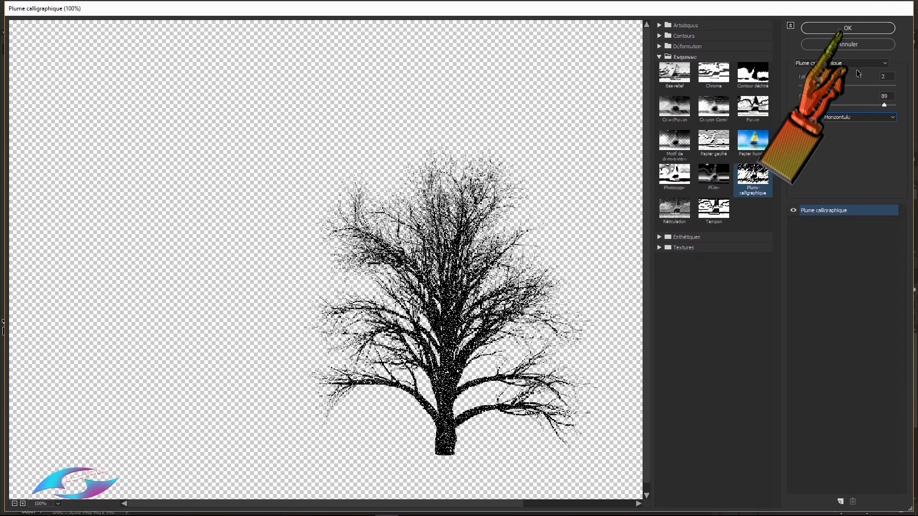
{"action": "left_click", "coordinate": [845, 30]}
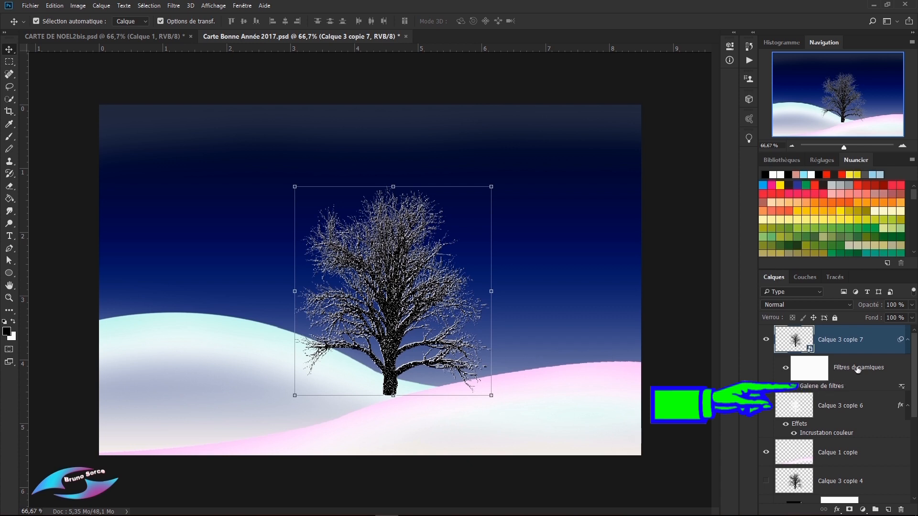
- Reopen the Galerie de filtres smart filter of Calque 3 copie 7 to review its Plume calligraphique settings
{"action": "double_click", "coordinate": [824, 390]}
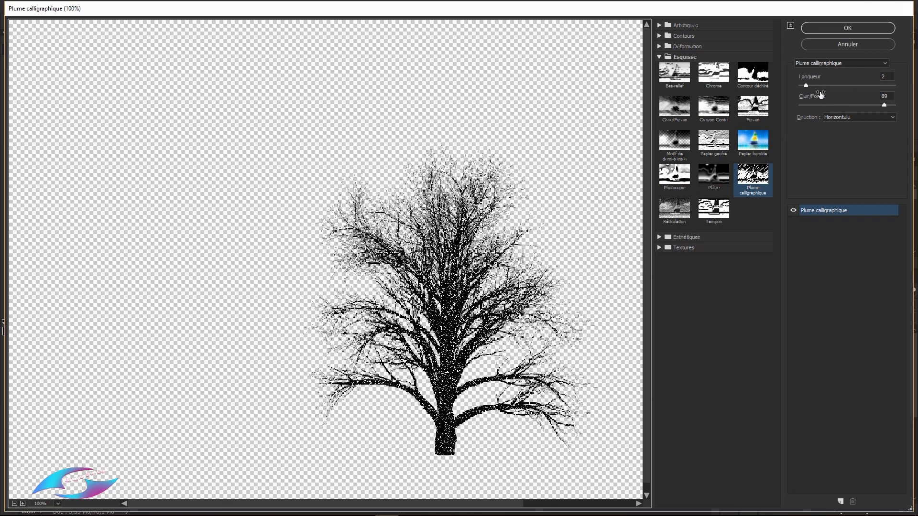
{"action": "left_click", "coordinate": [847, 28]}
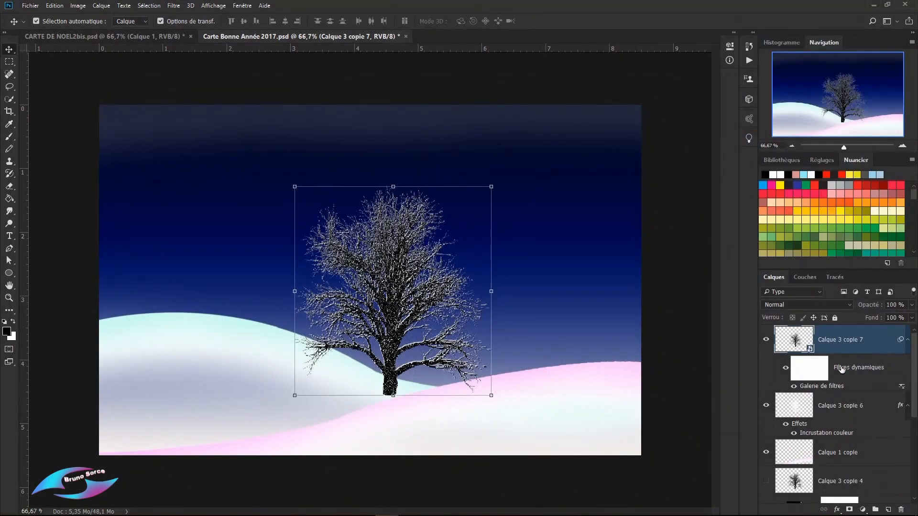
- In TUTO ARBRE NEIGE.psd, merge the Calque 3 copie 7 and Calque 3 copie 6 tree layers and move the merged tree onto the left hill
{"action": "left_click", "coordinate": [837, 348], "text": "ctrl"}
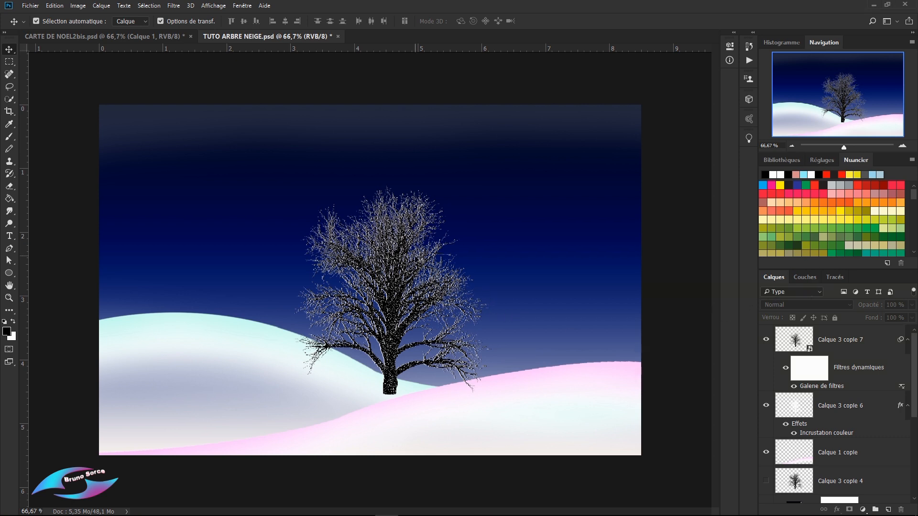
{"action": "left_click_drag", "start_coordinate": [370, 292], "coordinate": [403, 286]}
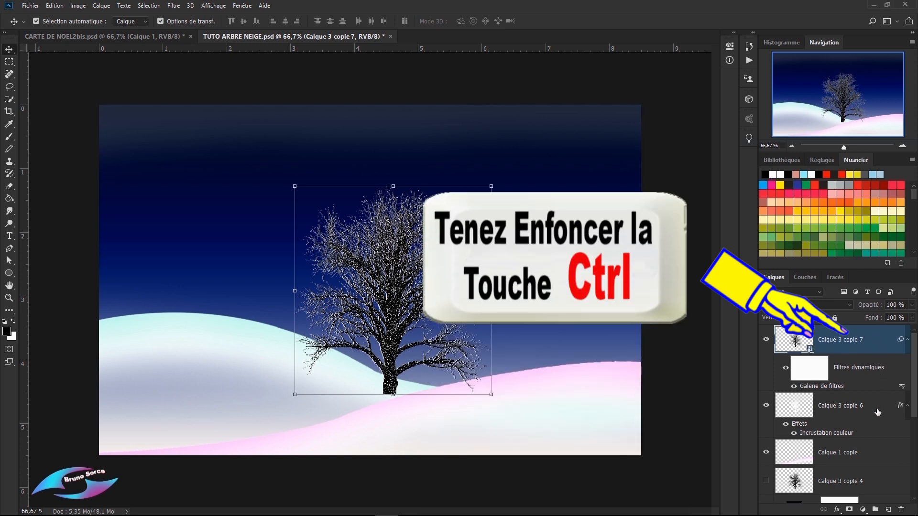
{"action": "key", "text": "ctrl"}
{"action": "left_click", "coordinate": [878, 412], "text": "ctrl"}
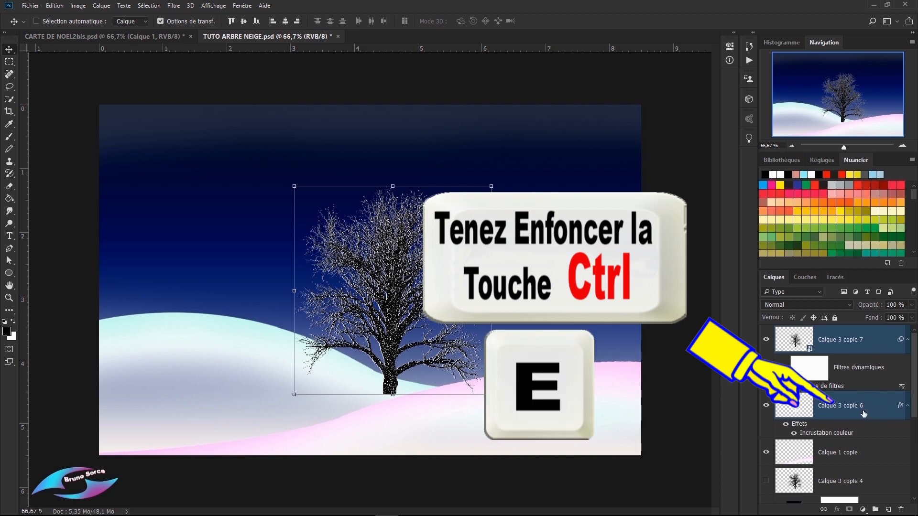
{"action": "key", "text": "ctrl+e"}
{"action": "left_click_drag", "start_coordinate": [387, 273], "coordinate": [239, 247]}
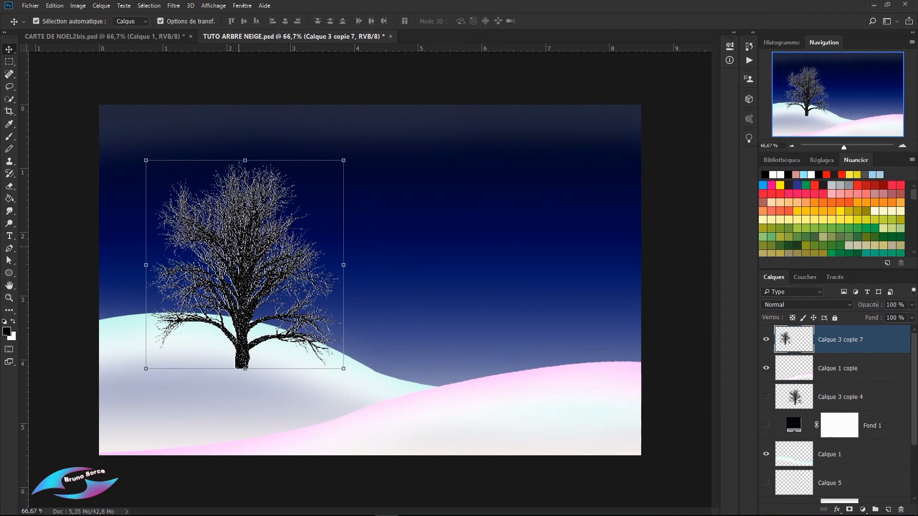
- Duplicate the merged tree, place the copy on the pink hill at the right of the scene and scale it down slightly
{"action": "key", "text": "ctrl+j"}
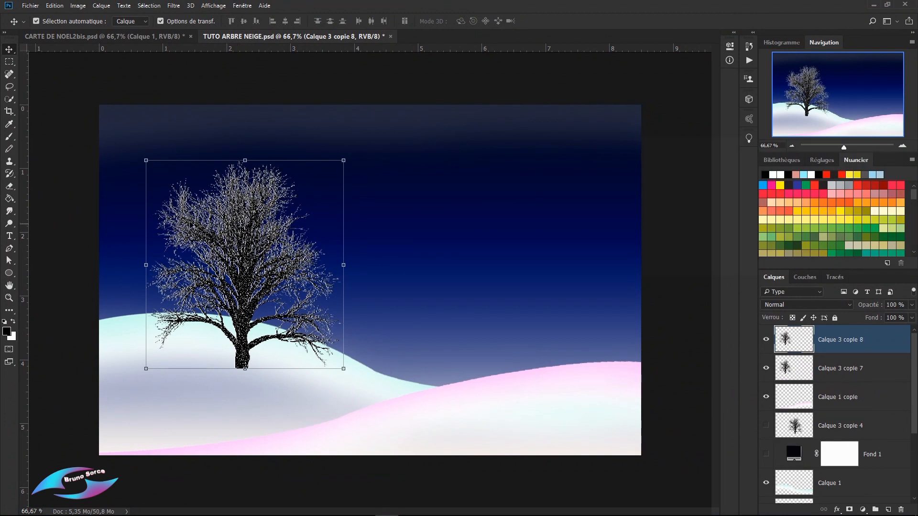
{"action": "left_click_drag", "start_coordinate": [242, 287], "coordinate": [522, 317]}
{"action": "mouse_move", "coordinate": [623, 191]}
{"action": "left_mouse_down"}
{"action": "mouse_move", "coordinate": [555, 281]}
{"action": "mouse_move", "coordinate": [653, 174]}
{"action": "mouse_move", "coordinate": [628, 199]}
{"action": "left_mouse_up"}
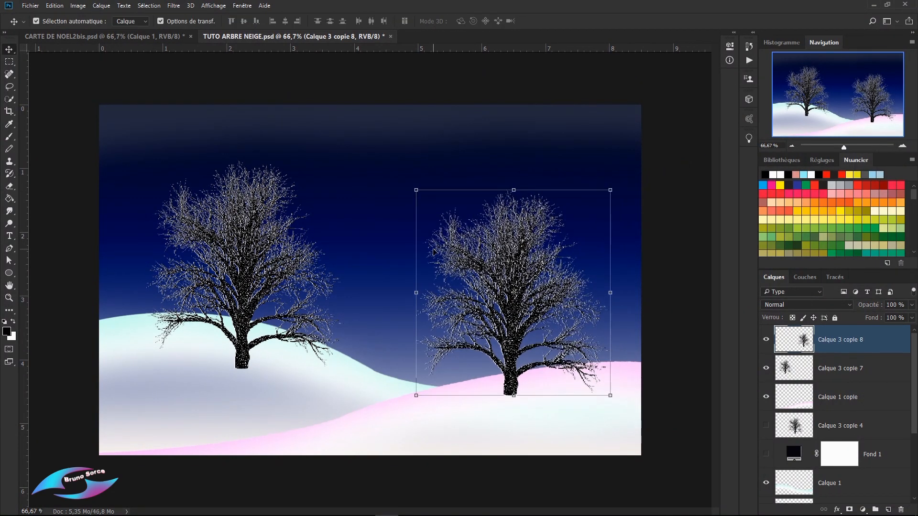
- Duplicate the right-hand tree layer Calque 3 copie 8 and merge the copy with it to thicken the snow
{"action": "key", "text": "ctrl+j"}
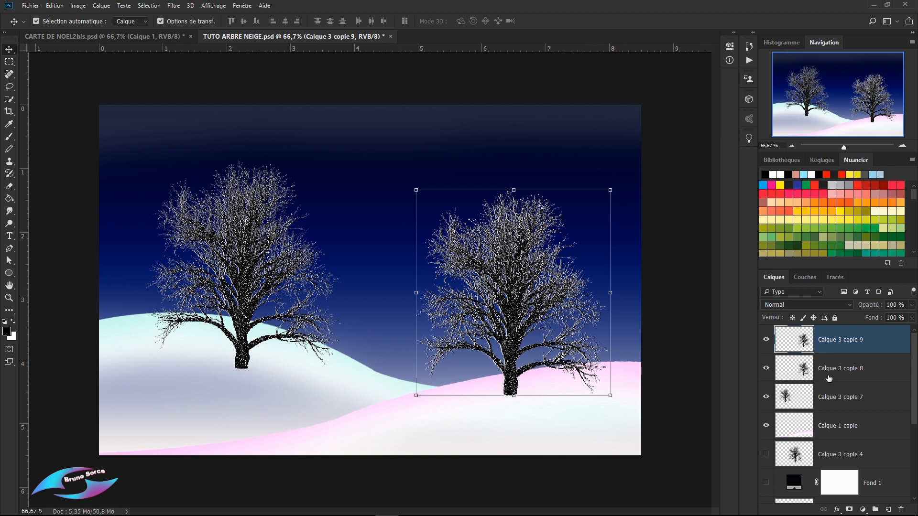
{"action": "left_click", "coordinate": [865, 371], "text": "ctrl"}
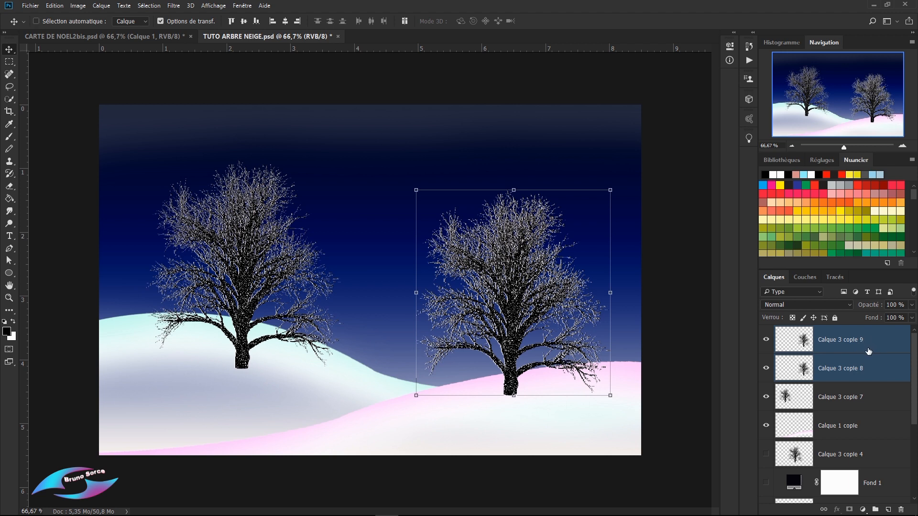
{"action": "key", "text": "ctrl+e"}
{"action": "left_click_drag", "start_coordinate": [489, 243], "coordinate": [455, 238]}
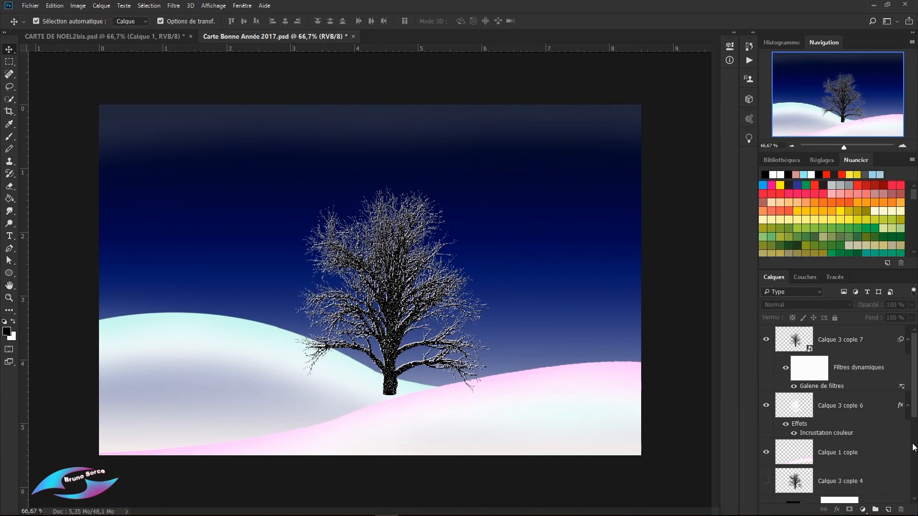
- In Carte Bonne Année 2017.psd, add a solid colour fill layer directly above Calque 1
{"action": "scroll", "coordinate": [916, 394], "scroll_direction": "down", "scroll_amount": 10}
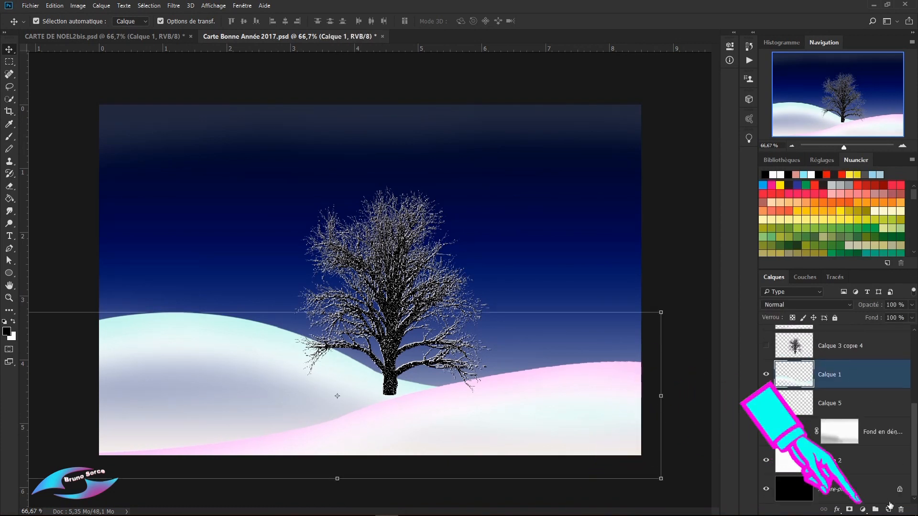
{"action": "left_click", "coordinate": [862, 510]}
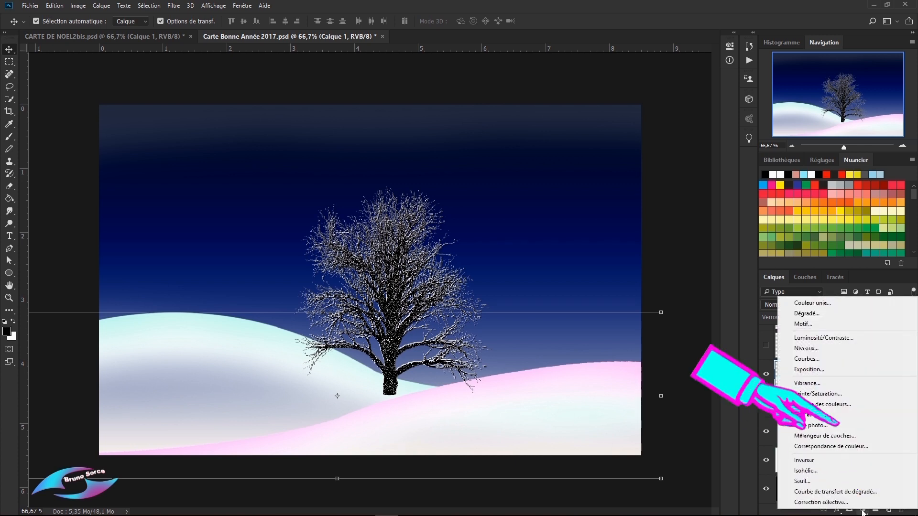
{"action": "left_click", "coordinate": [809, 304]}
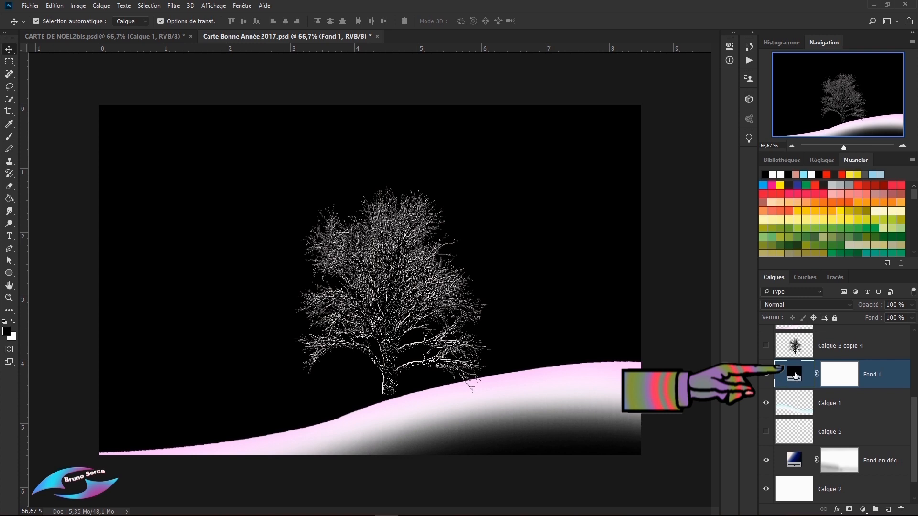
- Try dark red 5b0404 and dark blue 07064f as the Fond 1 fill colour, and set it to near-black 04030a
{"action": "double_click", "coordinate": [795, 376]}
{"action": "left_click_drag", "start_coordinate": [501, 107], "coordinate": [677, 83]}
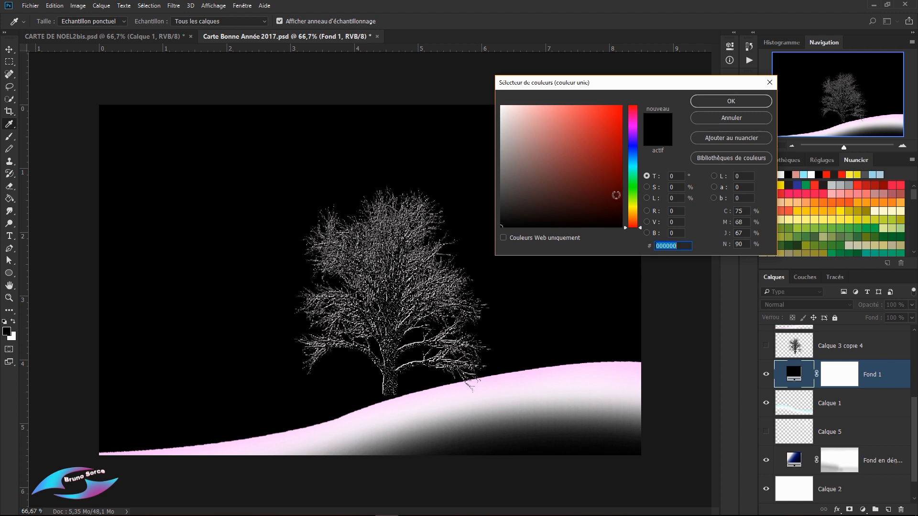
{"action": "left_click", "coordinate": [616, 183]}
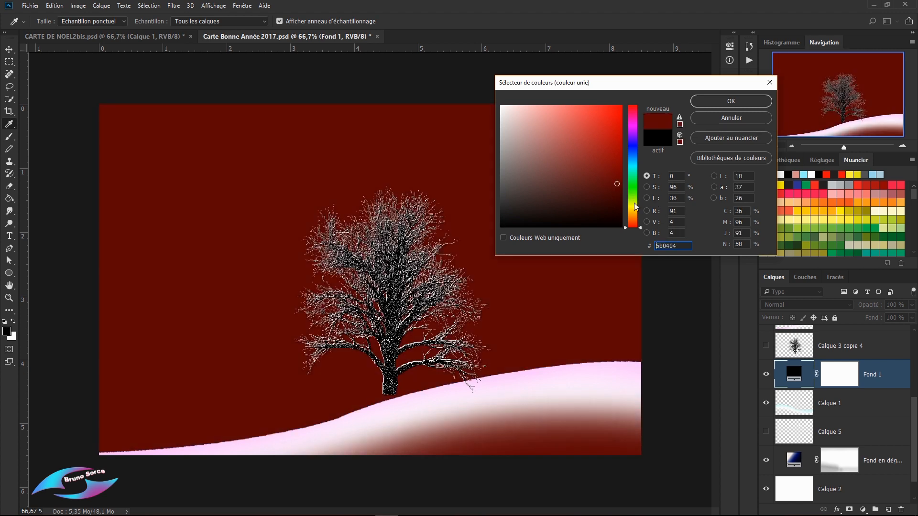
{"action": "left_click", "coordinate": [633, 202]}
{"action": "left_click", "coordinate": [633, 145]}
{"action": "left_click", "coordinate": [613, 190]}
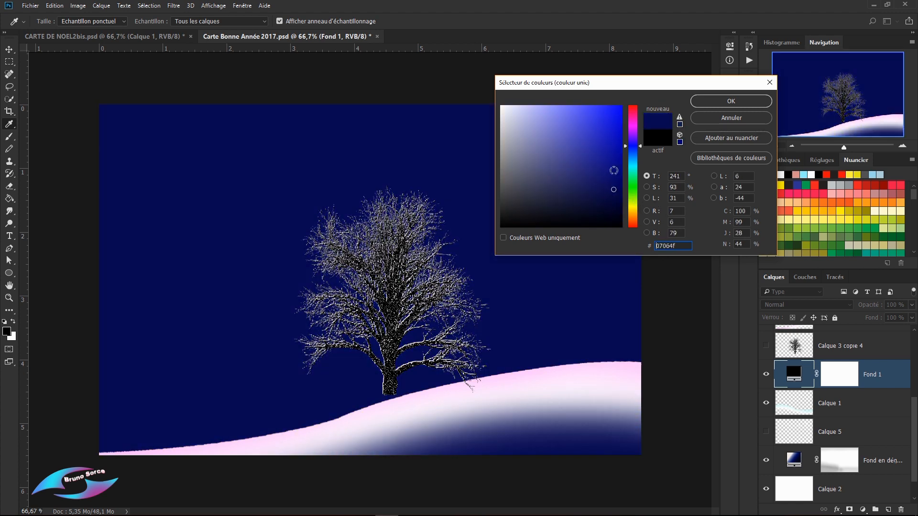
{"action": "left_click", "coordinate": [613, 120]}
{"action": "left_click", "coordinate": [505, 119]}
{"action": "left_click", "coordinate": [580, 222]}
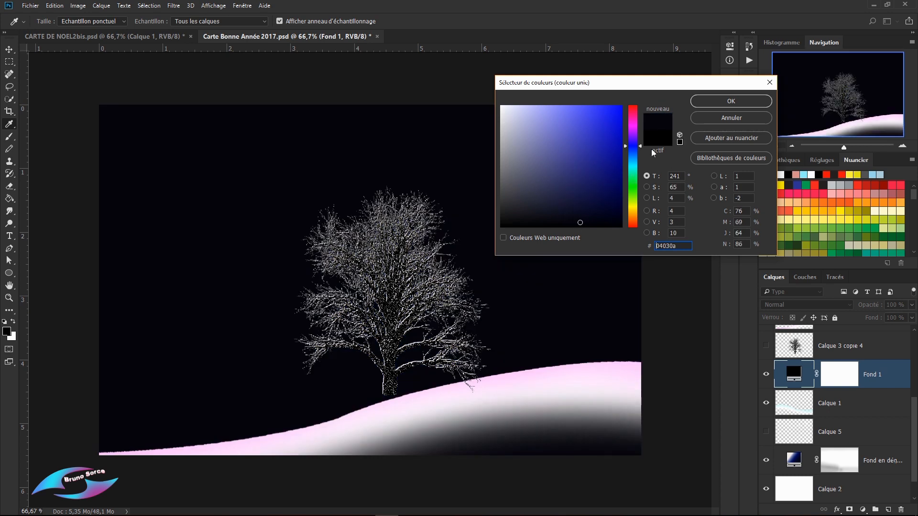
{"action": "left_click", "coordinate": [705, 105]}
{"action": "key", "text": "v"}
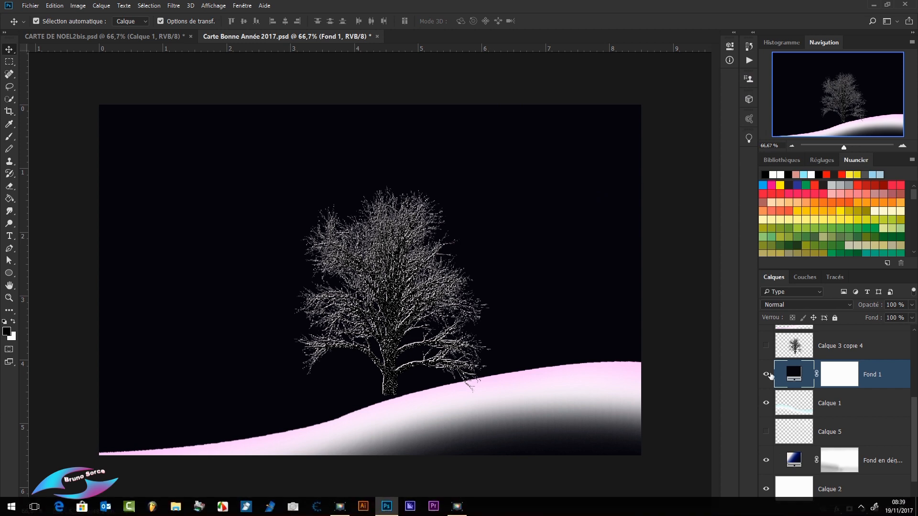
- Hide the Fond 1 fill layer and show the starry sky layer Calque 5
{"action": "left_click", "coordinate": [766, 374]}
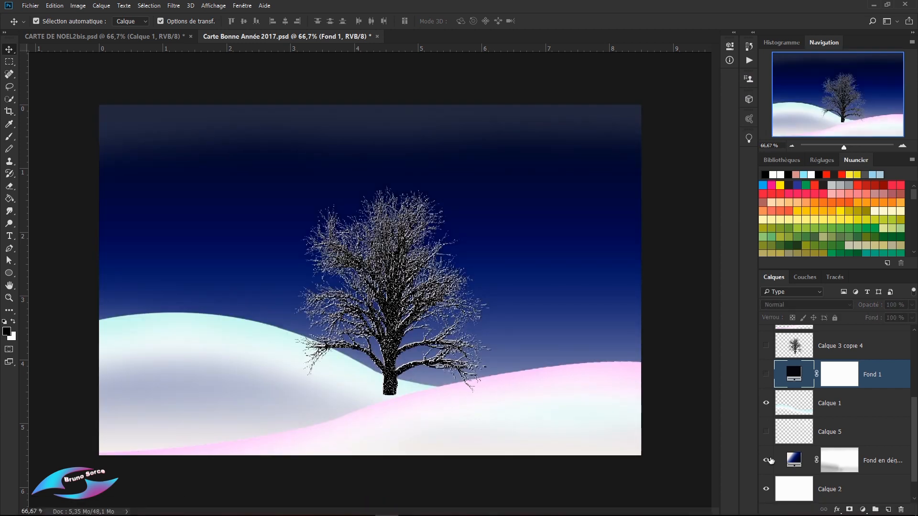
{"action": "left_click", "coordinate": [765, 432]}
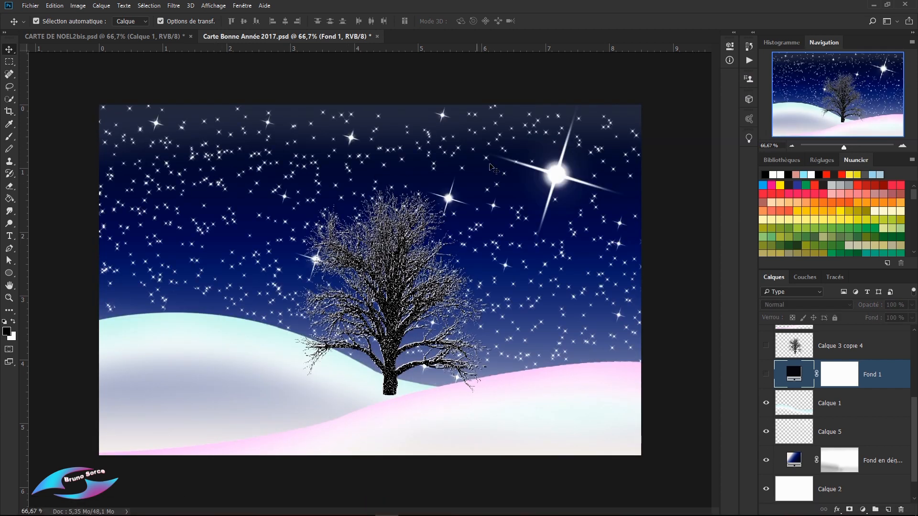